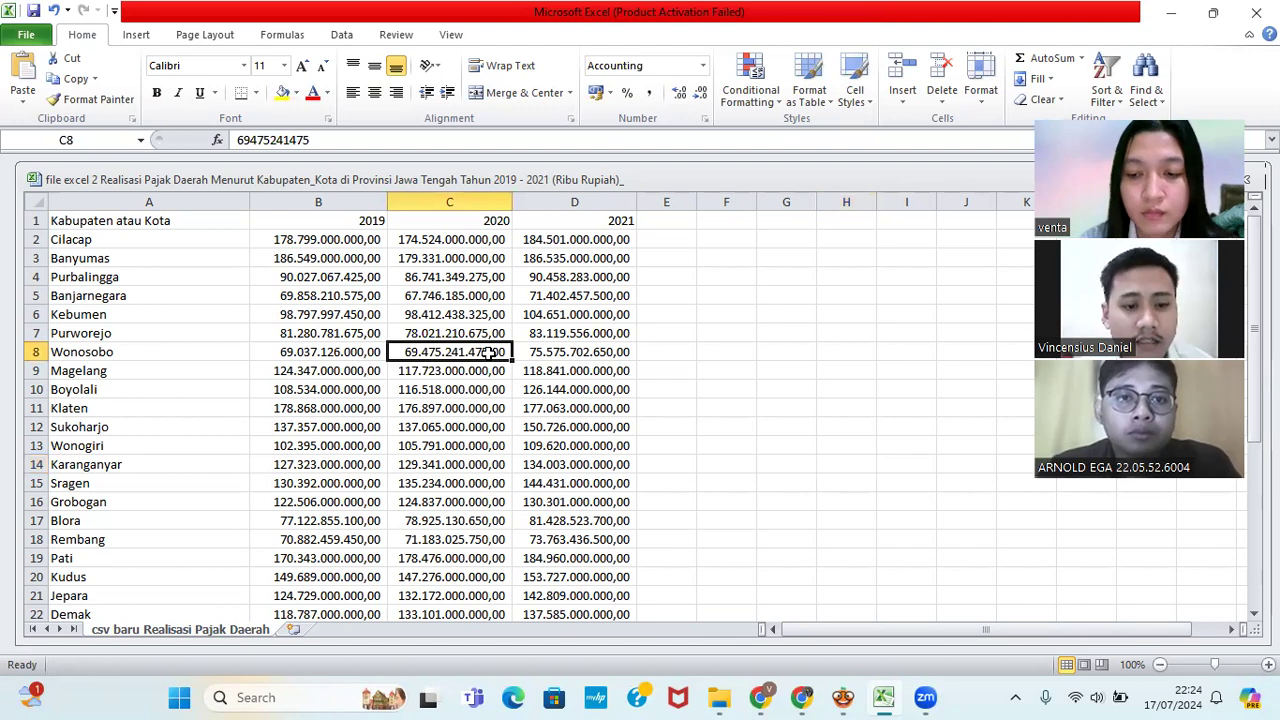
- Look through the 2019–2021 tax figures of every regency down to the end of the list, and return to cell A1
key(Down)
key(Left)
key(Left)
key(Down)
key(Down)
key(Down)
key(Down)
key(Down)
key(Down)
key(Down)
key(Down)
key(Down)
key(Down)
key(Down)
key(Down)
key(Down)
key(Down)
key(Down)
key(Down)
key(Down)
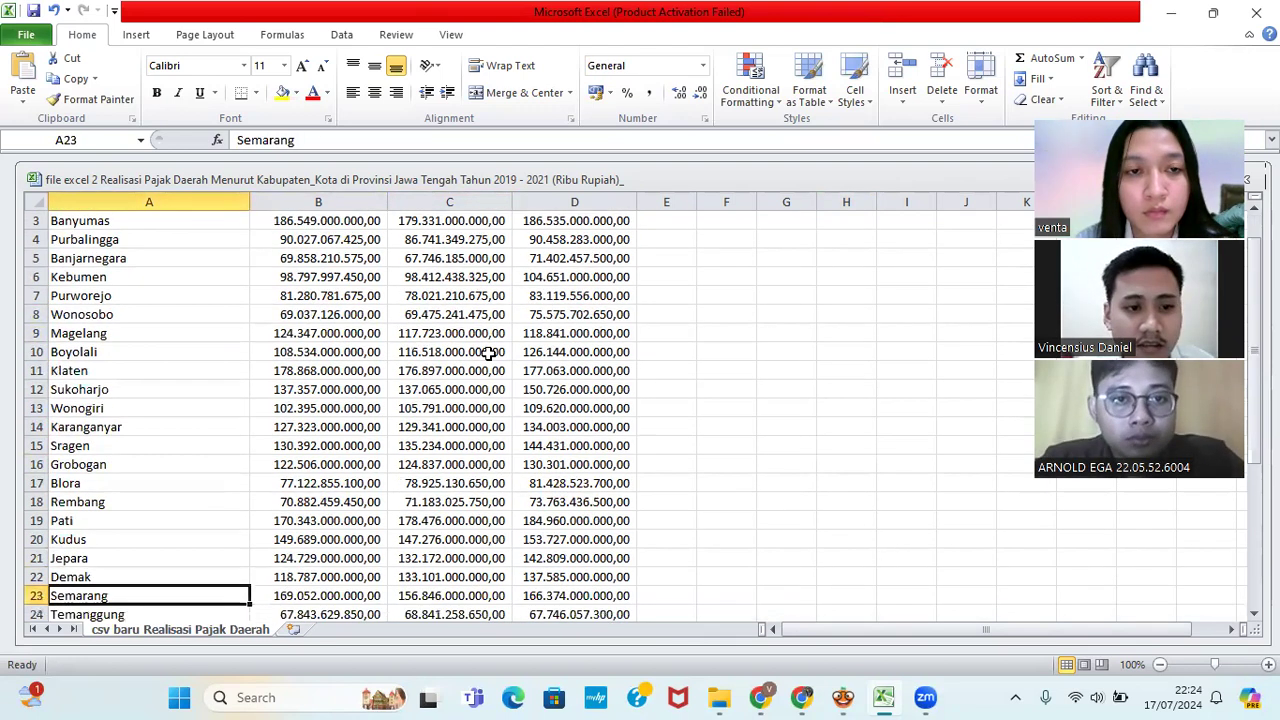
key(Down)
key(Down)
key(Down)
key(Down)
key(Down)
key(Down)
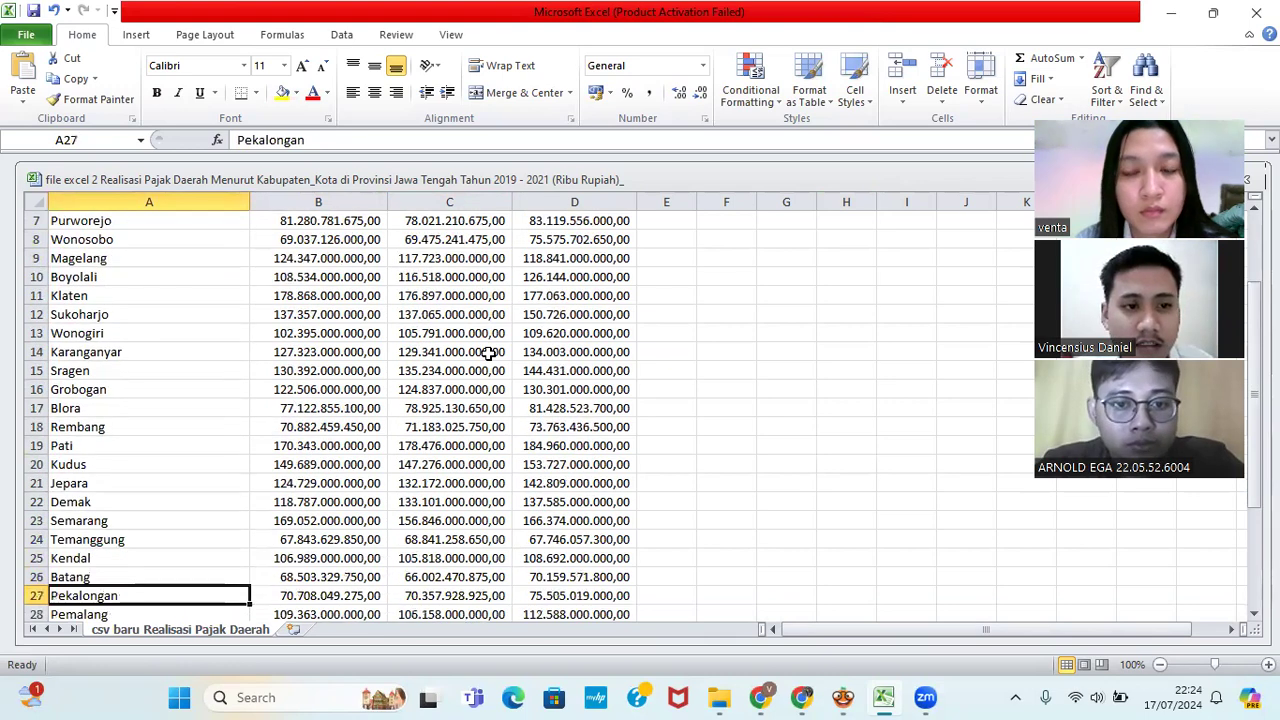
key(Down)
key(Down)
key(Down)
key(Down)
key(Down)
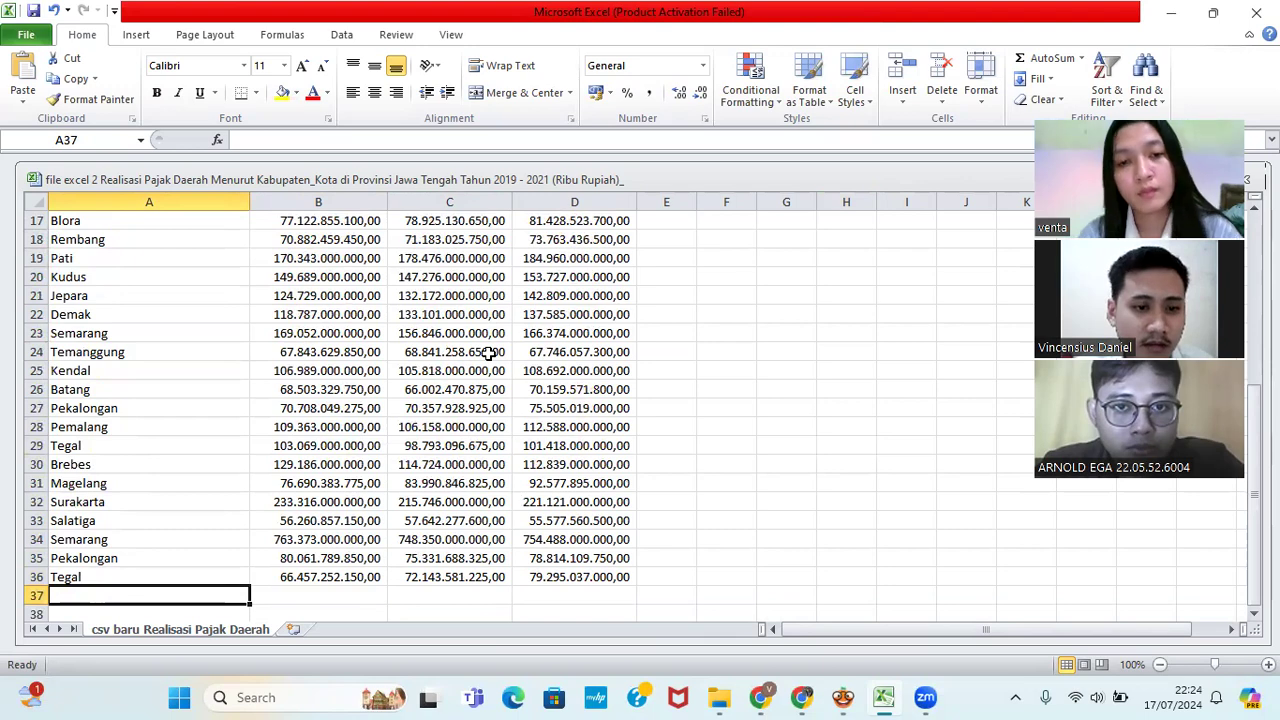
key(Down)
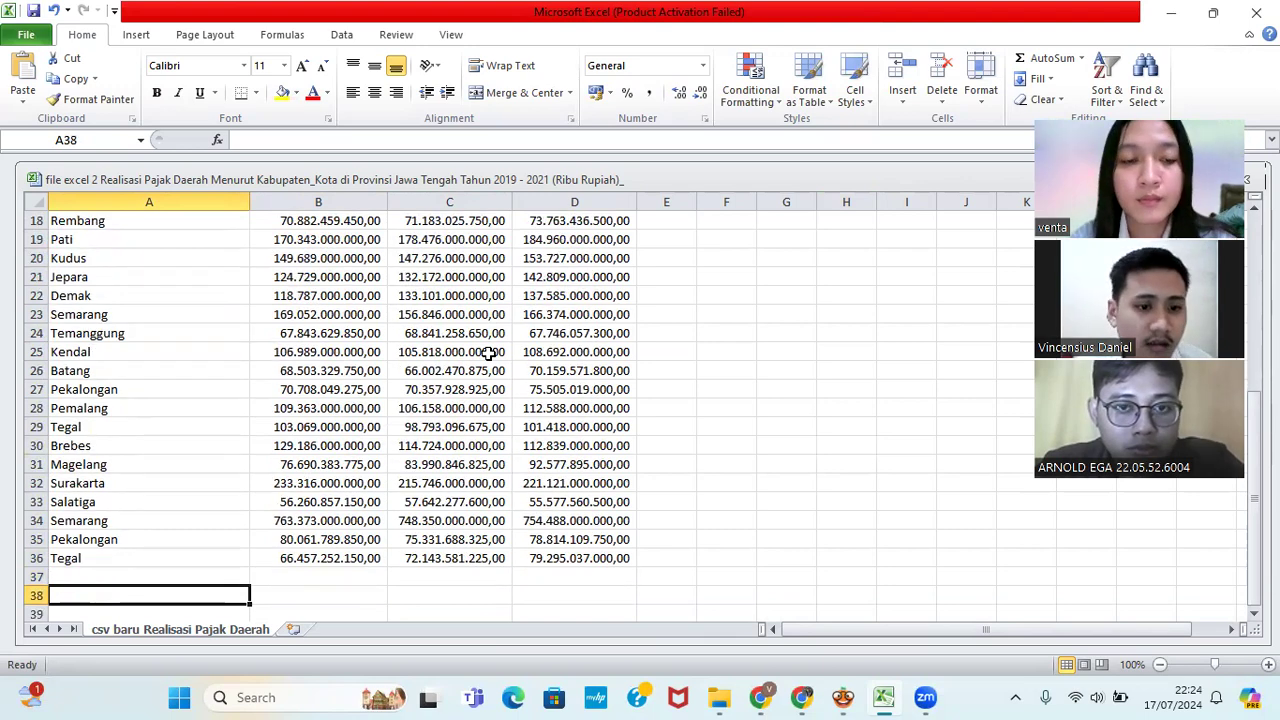
key(Up)
key(Up)
key(Up)
key(Up)
key(Up)
key(Up)
key(Up)
key(Up)
key(Up)
key(Up)
key(Up)
key(Up)
key(Up)
key(Up)
key(Up)
key(Up)
key(Up)
key(Up)
key(Up)
key(Up)
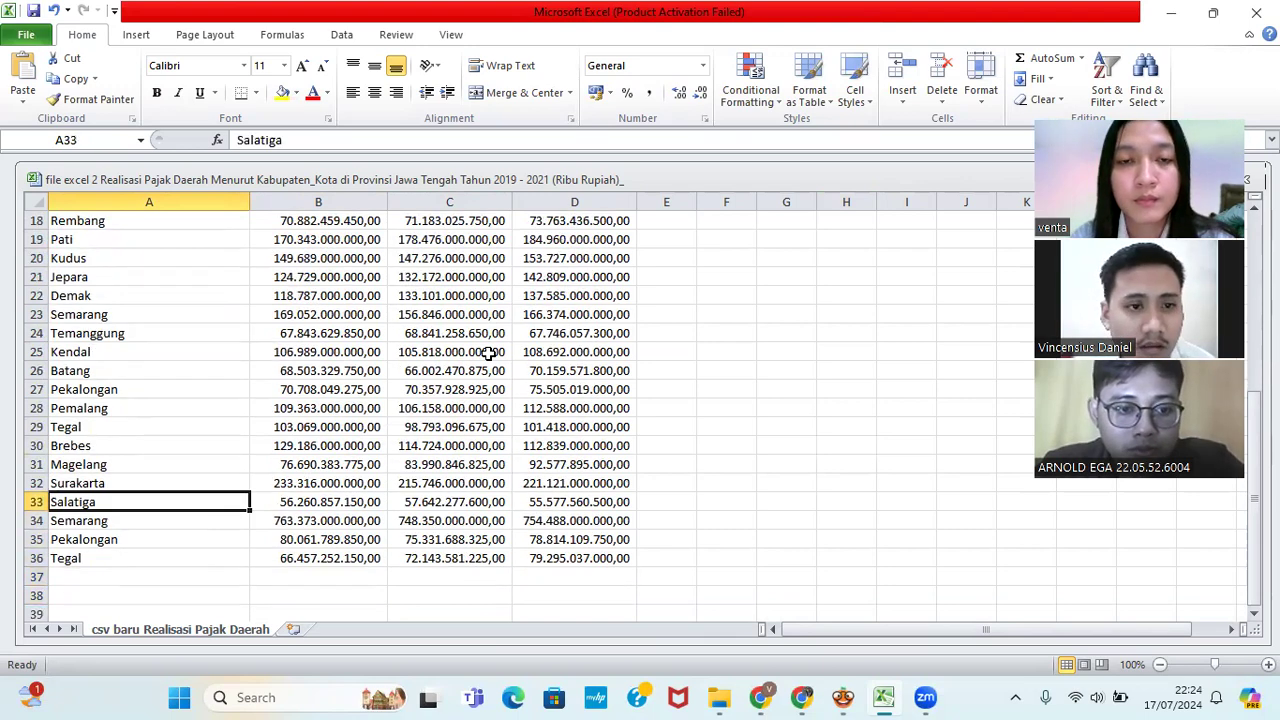
key(ctrl+Home)
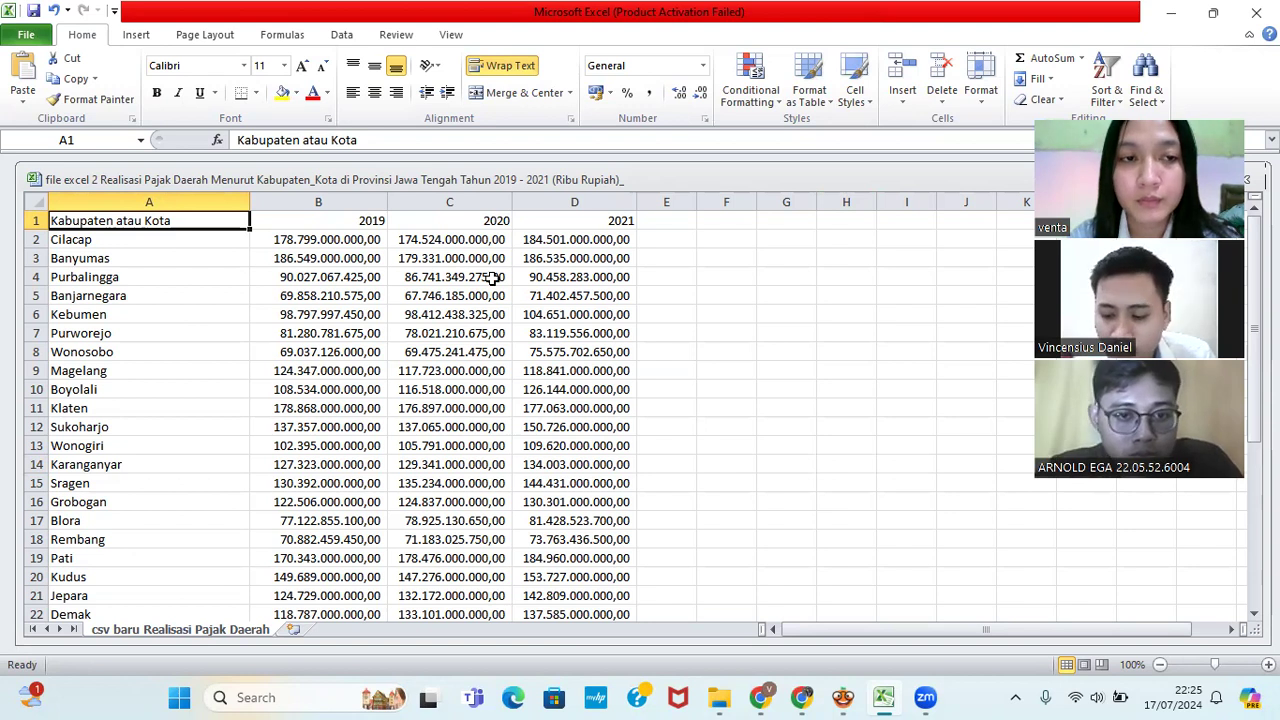
- Highlight the whole tax table, A1:D36, and minimise the workbook after clearing the selection
drag(245, 224, 551, 584)
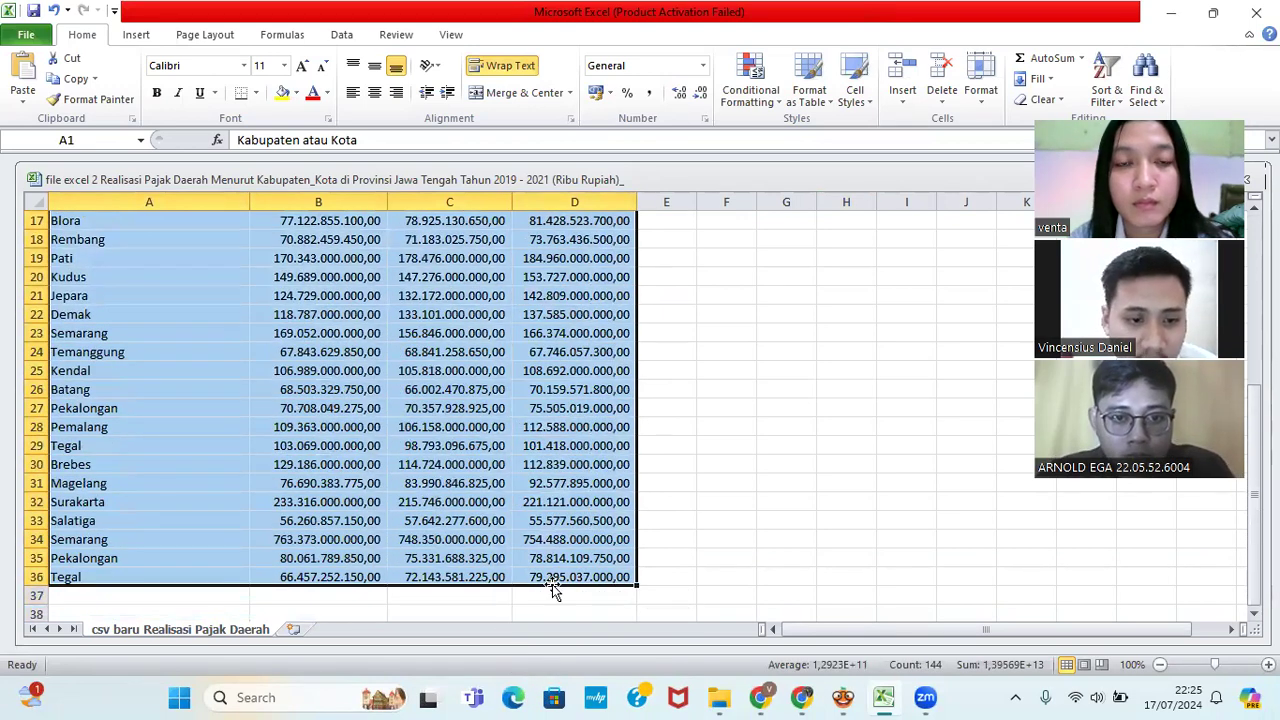
click(655, 469)
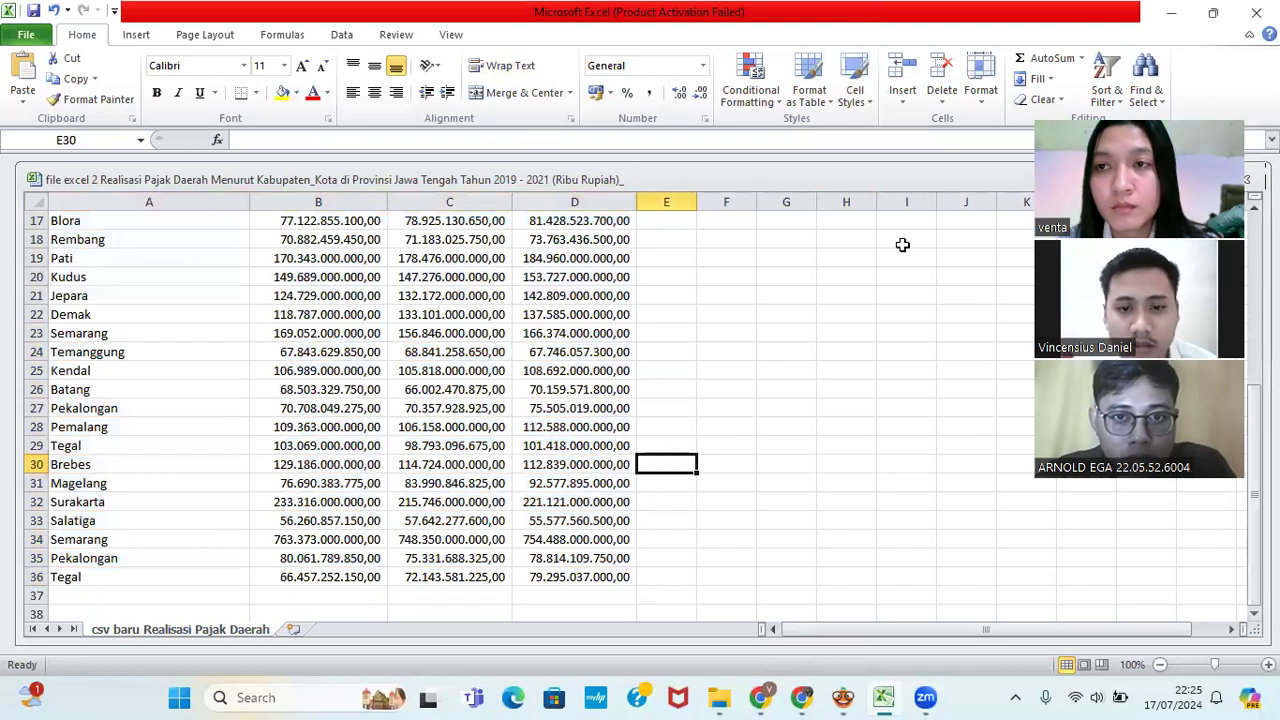
click(1173, 16)
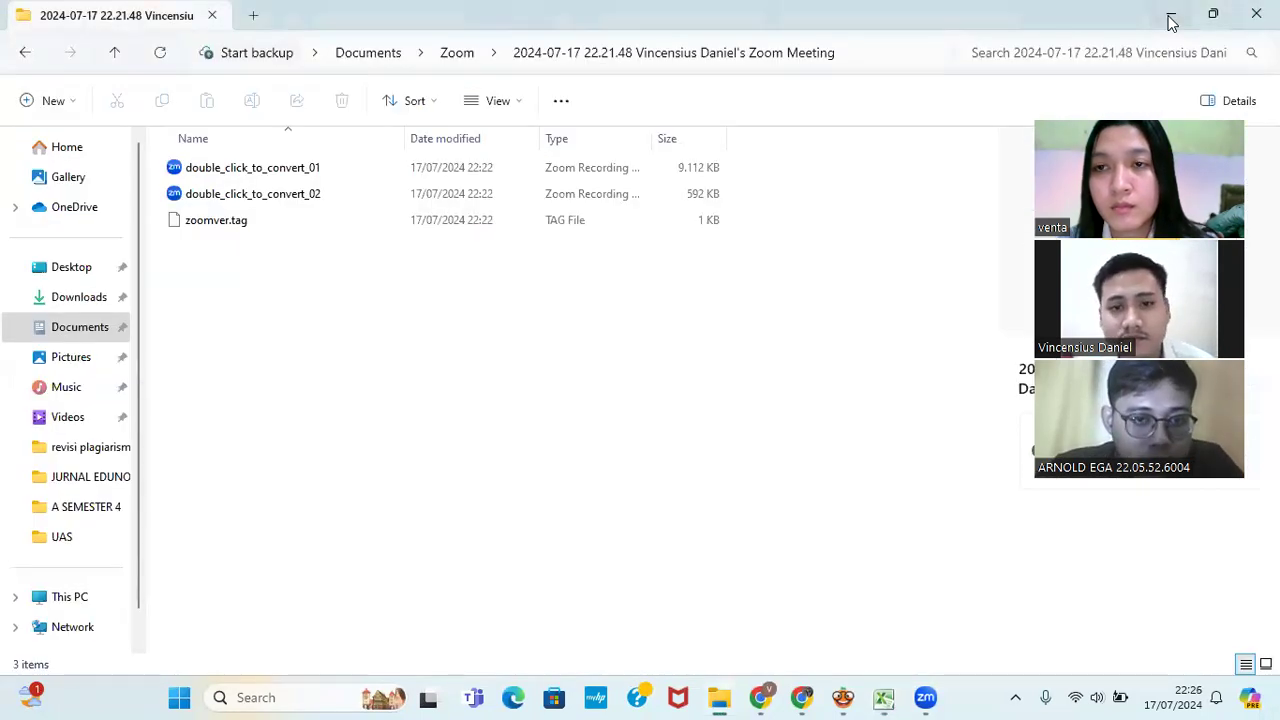
- Switch to Orange and inspect the File widget's source file, column types and roles
click(843, 697)
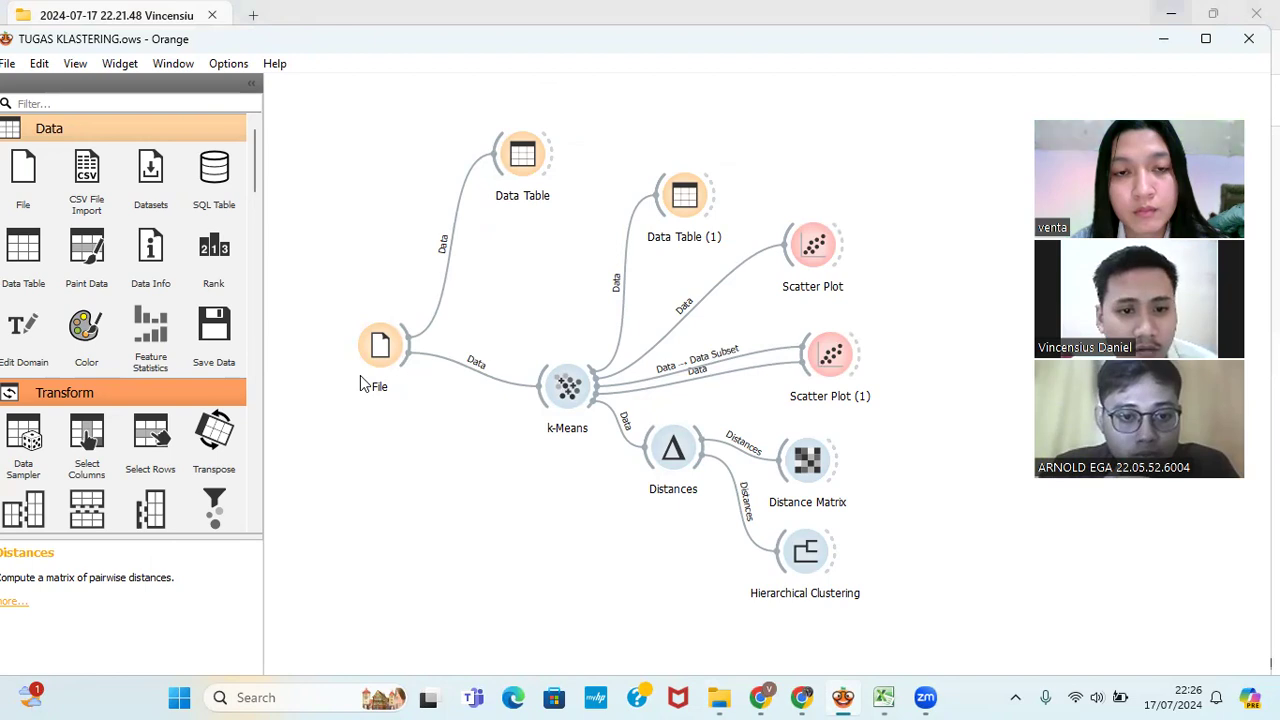
double_click(379, 352)
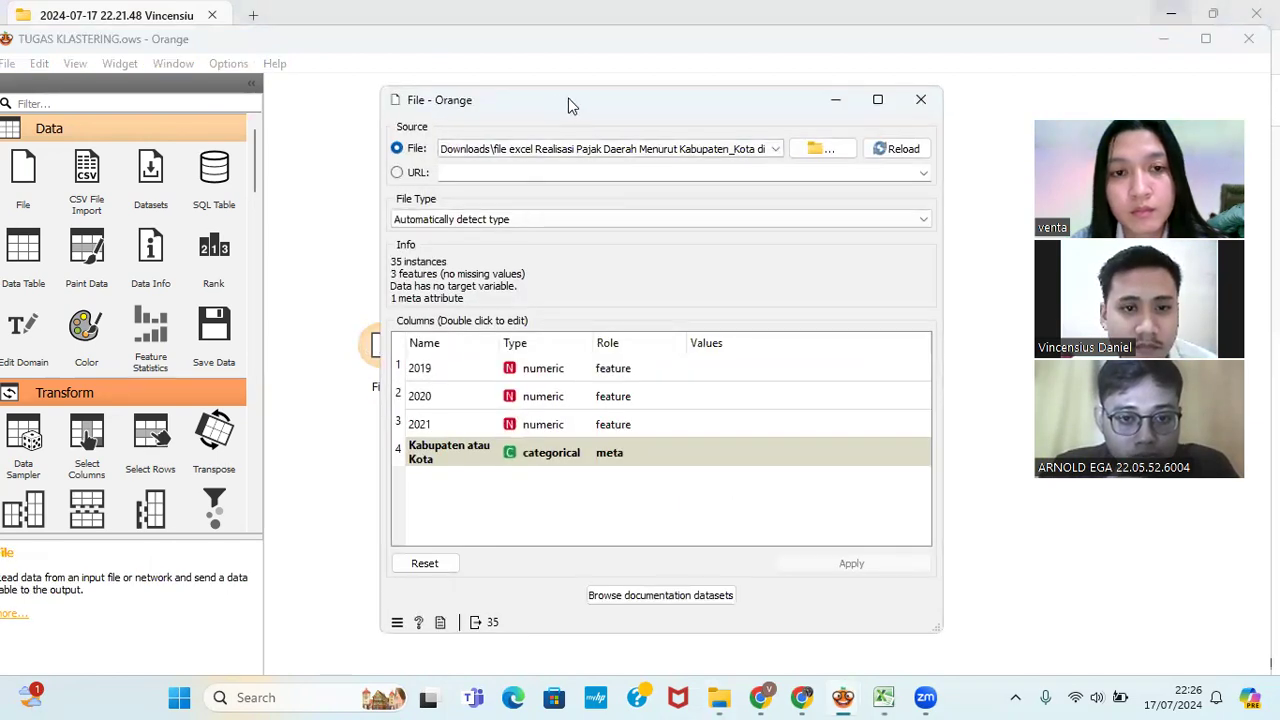
drag(568, 98, 638, 97)
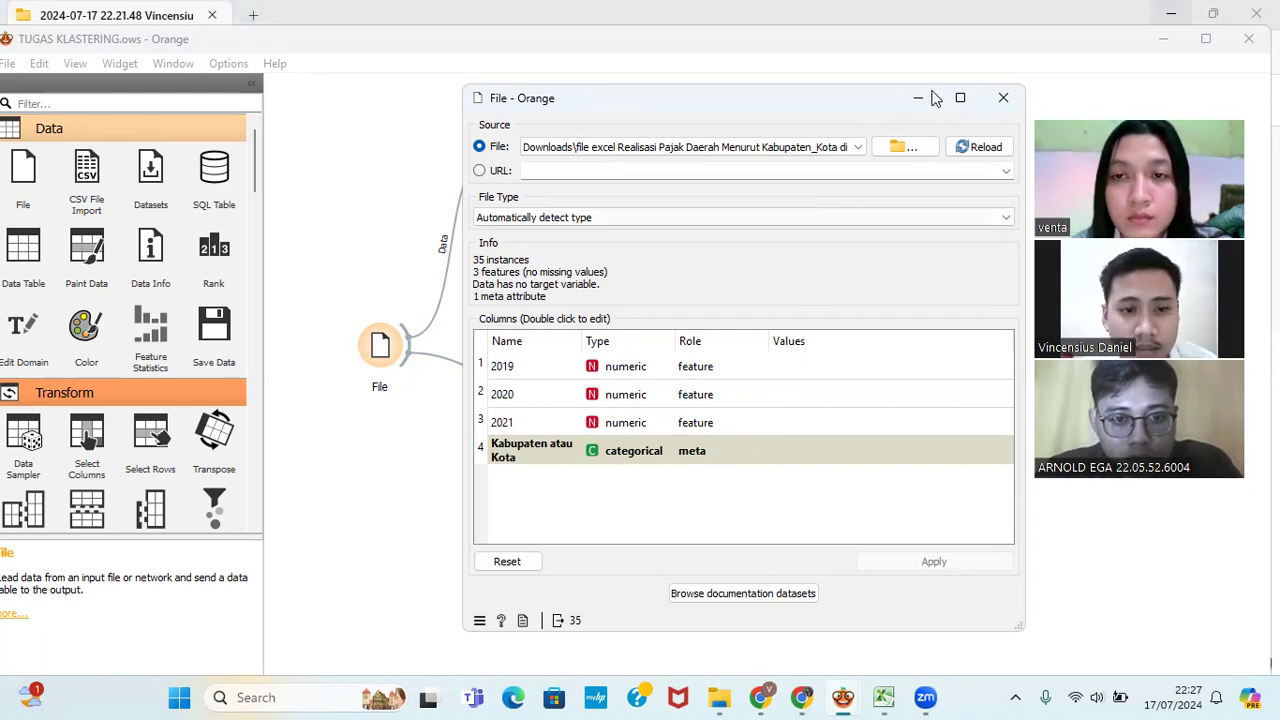
click(1003, 98)
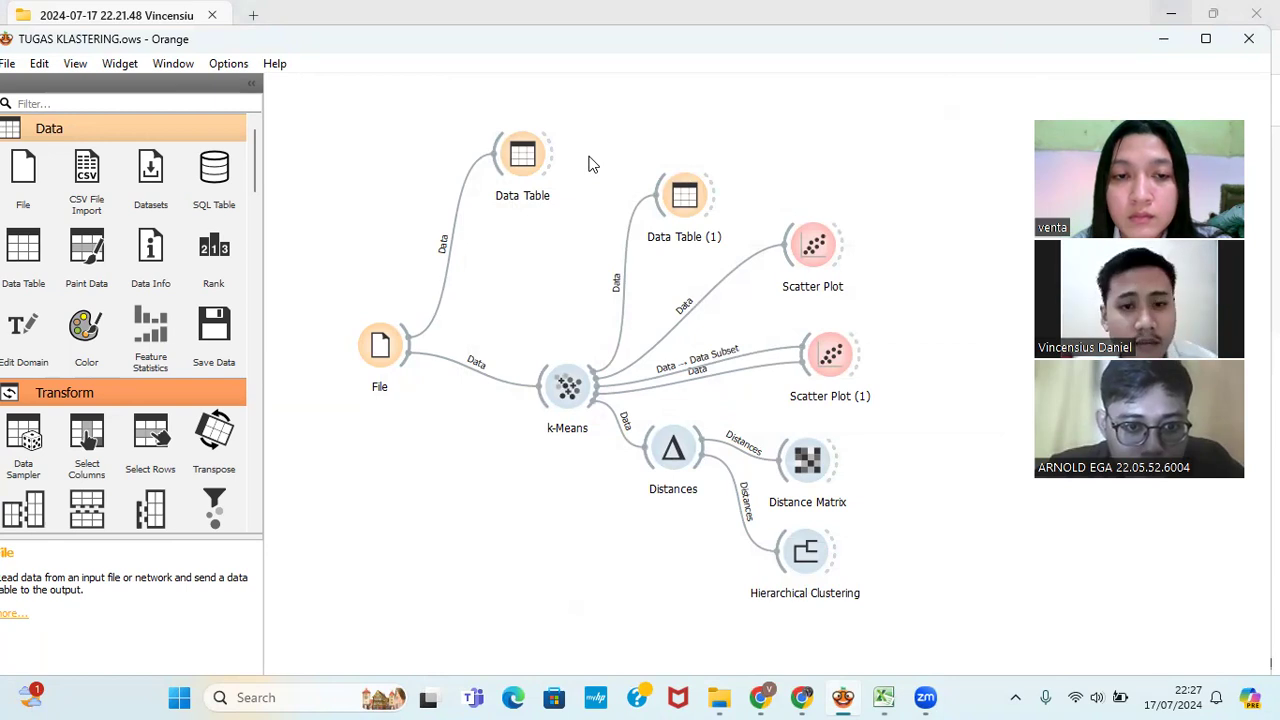
- Inspect the imported records in the Data Table widget connected to File
double_click(530, 170)
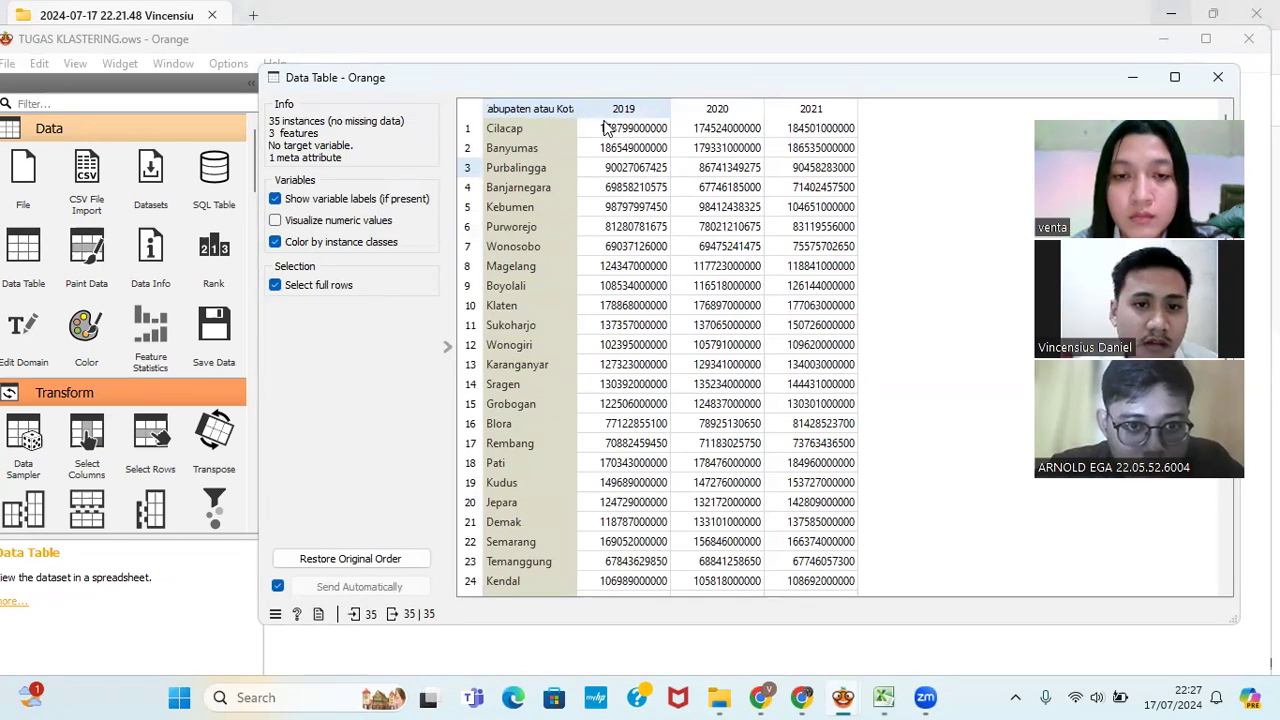
drag(907, 82, 786, 100)
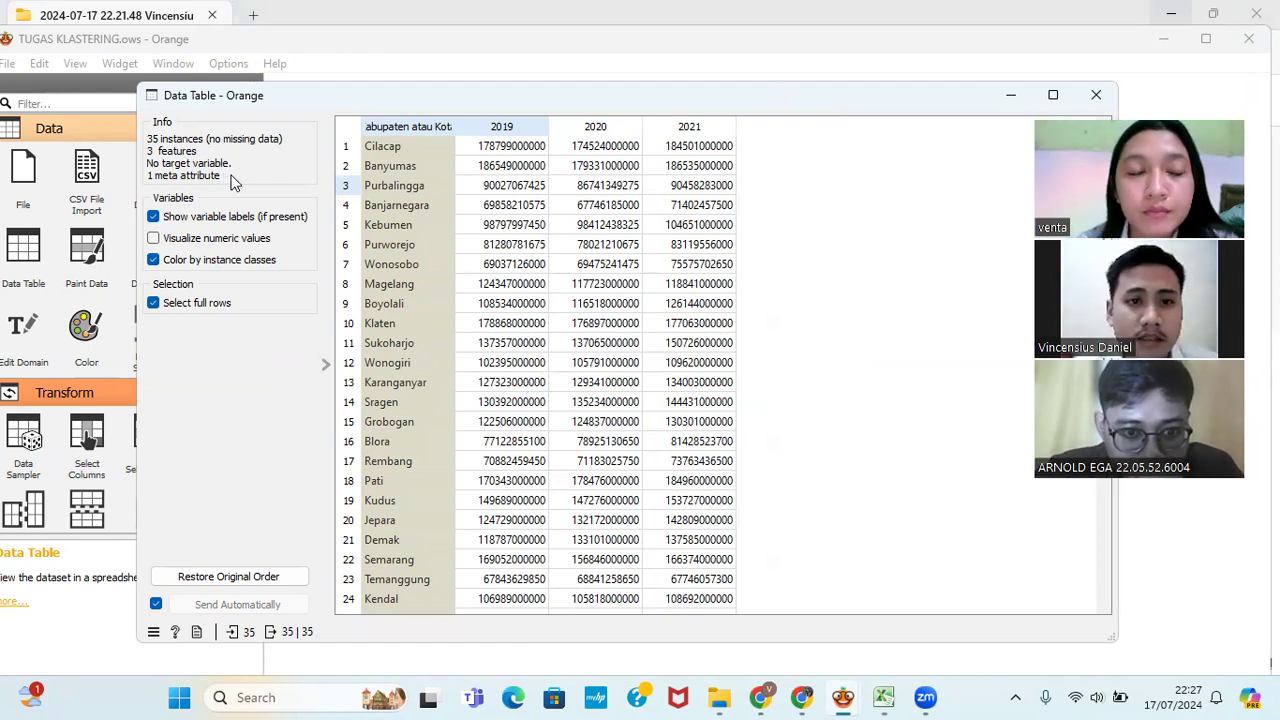
click(1087, 101)
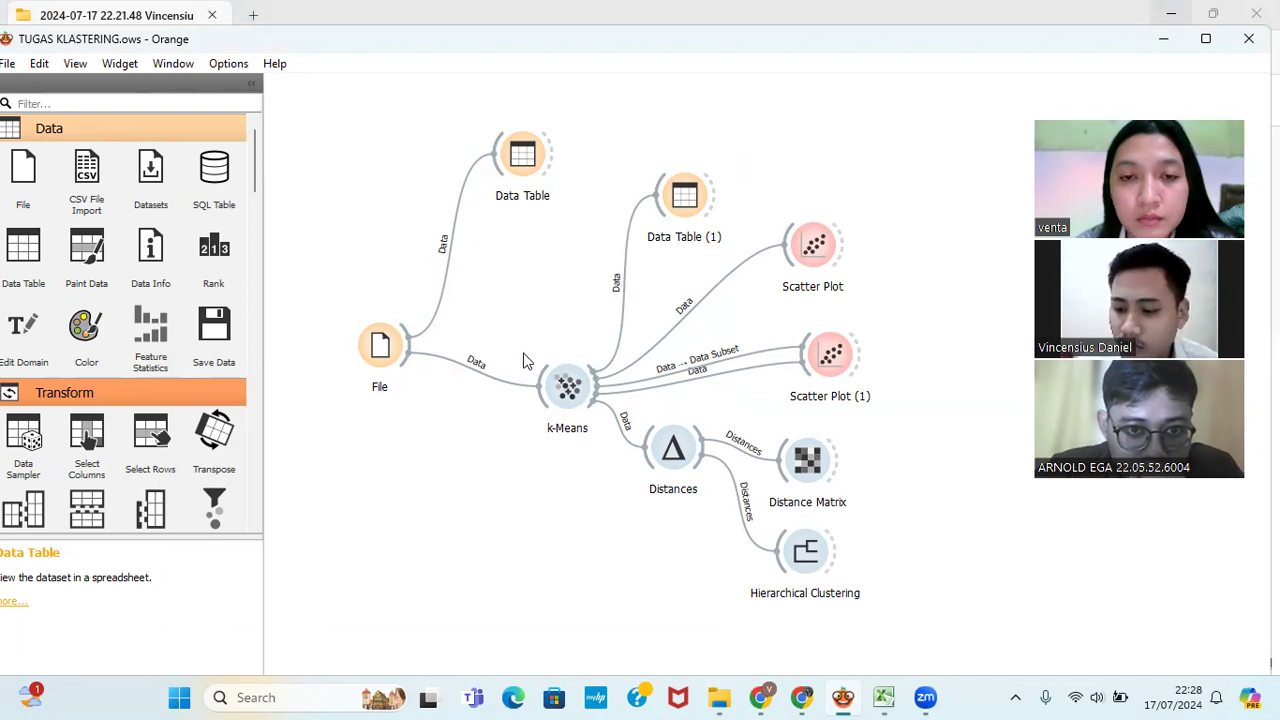
- Review the k-Means widget's cluster settings and silhouette scores
double_click(565, 390)
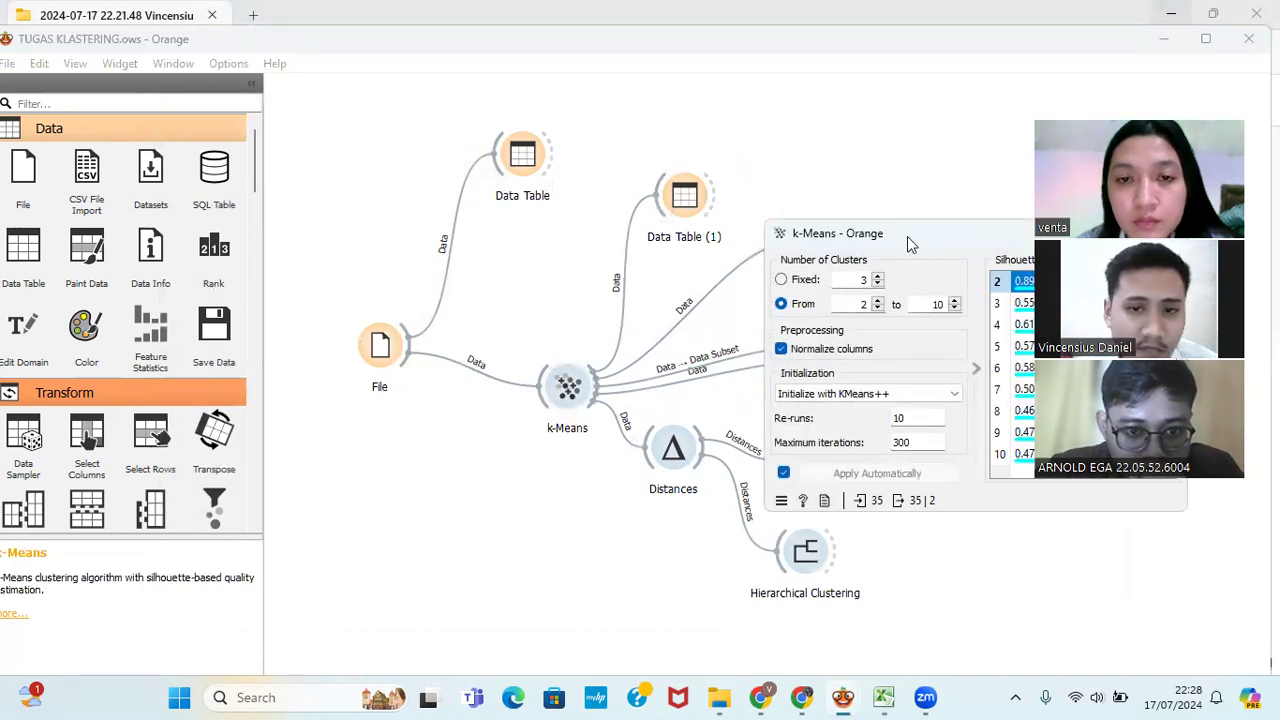
drag(910, 244, 632, 233)
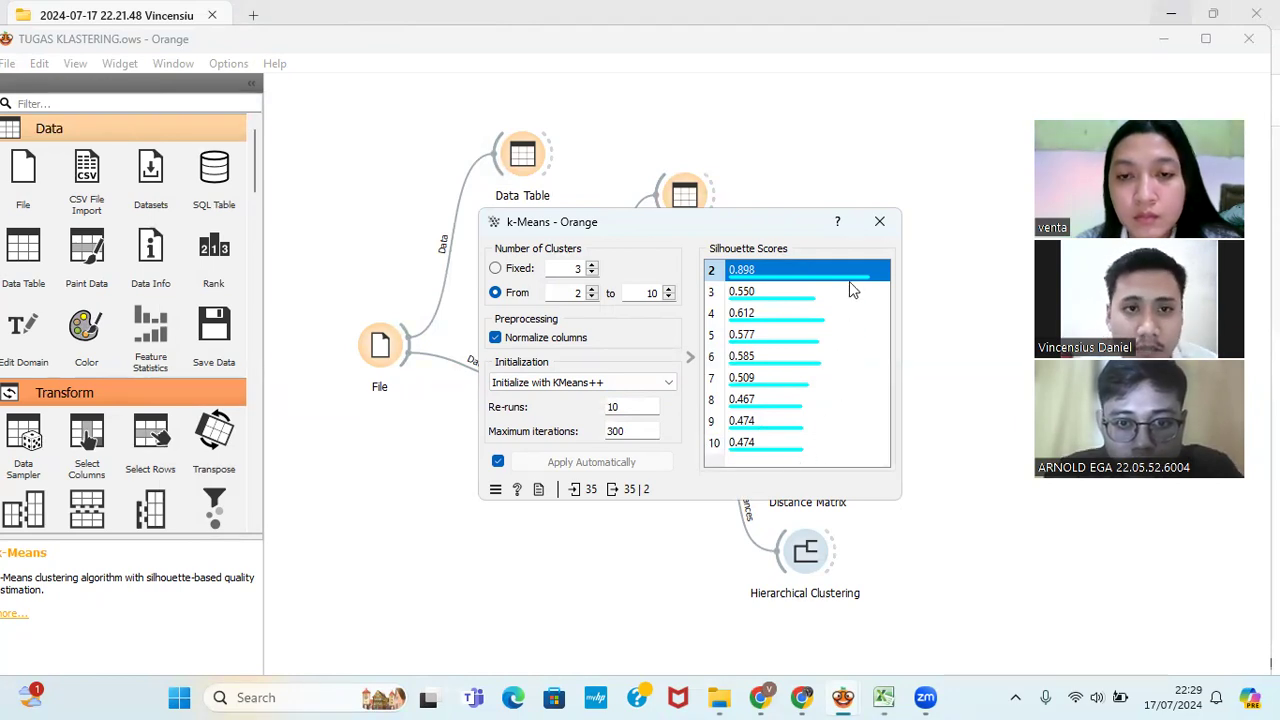
click(876, 224)
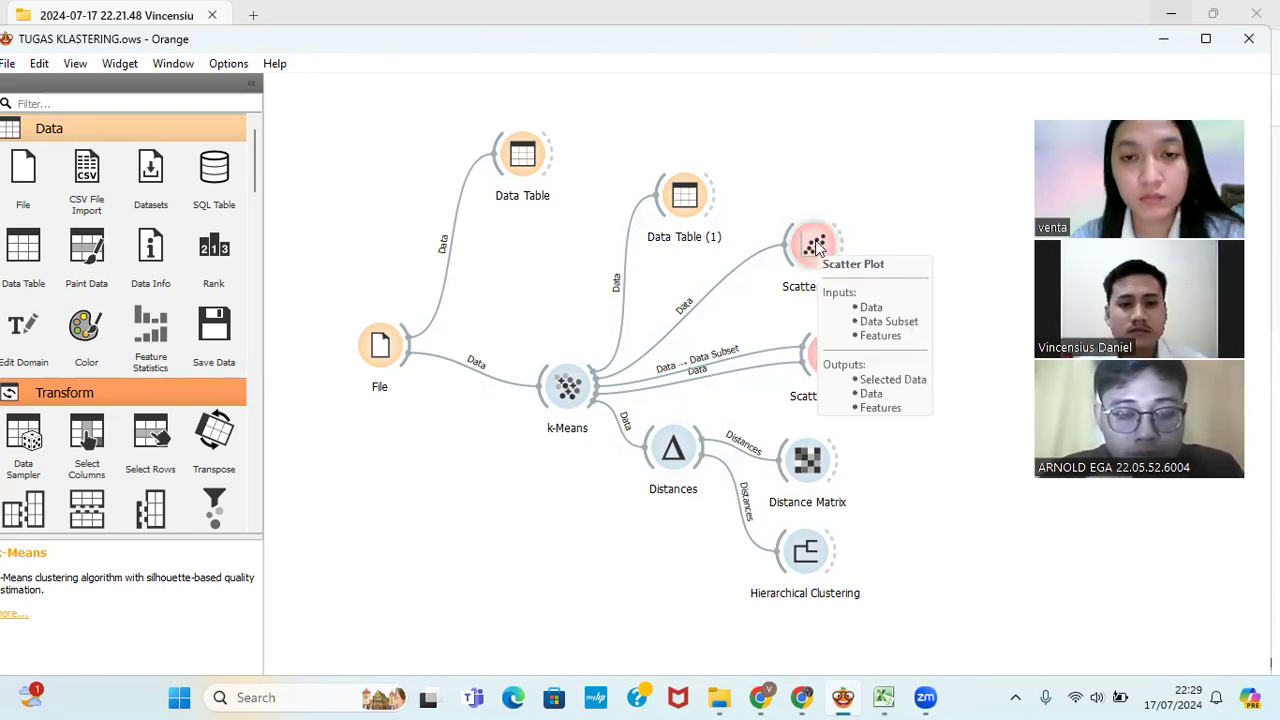
- Examine the cluster and silhouette value of every region in Data Table (1), enlarged to full screen
double_click(684, 195)
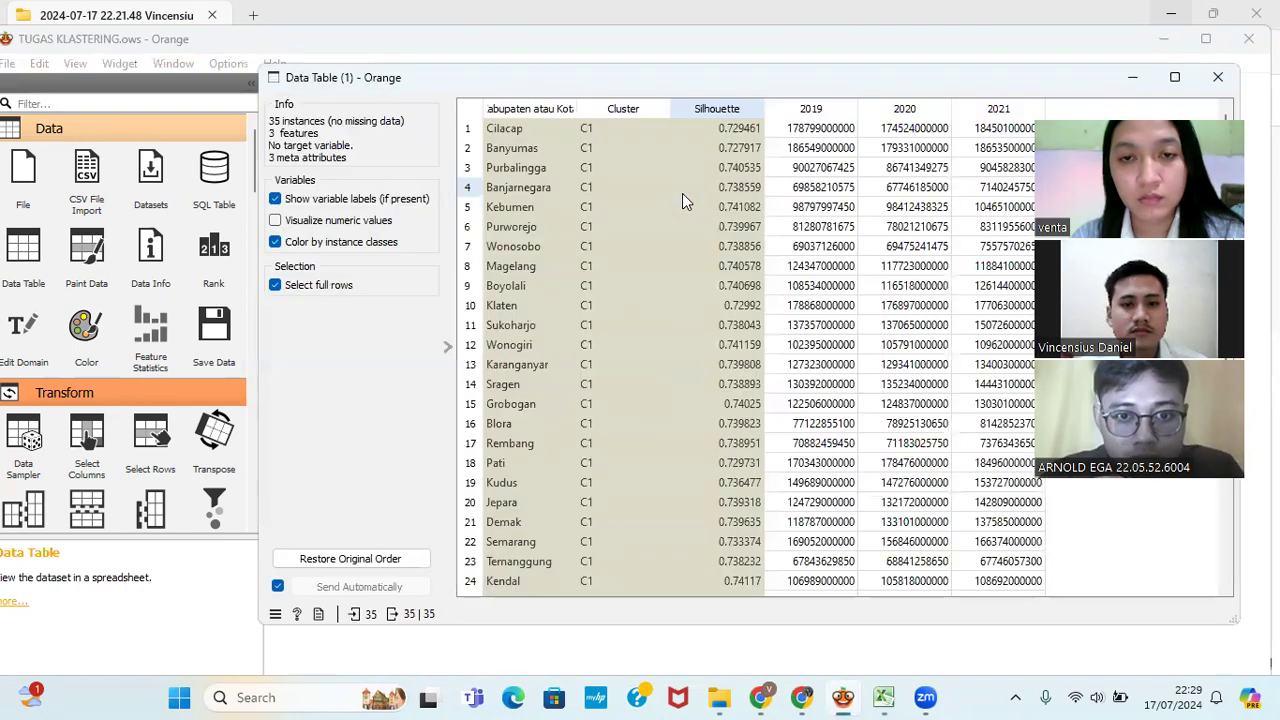
double_click(950, 73)
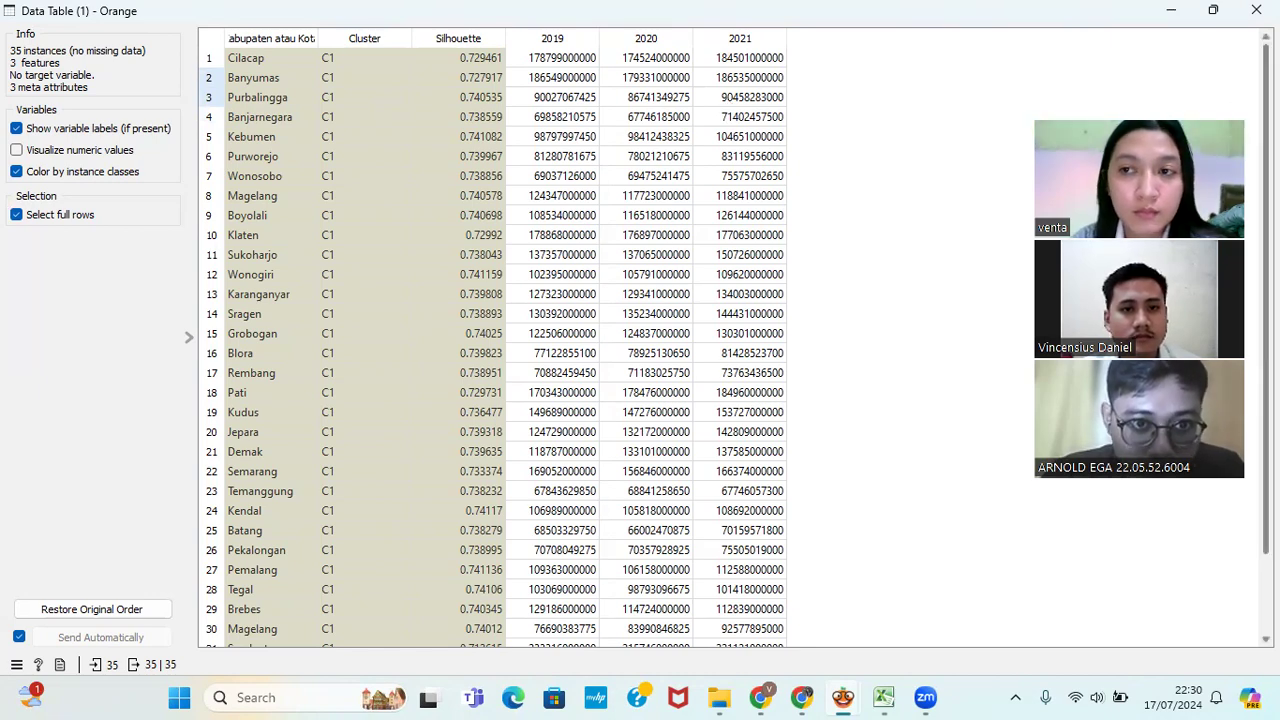
scroll(640, 340, down, 2)
scroll(640, 346, down, 3)
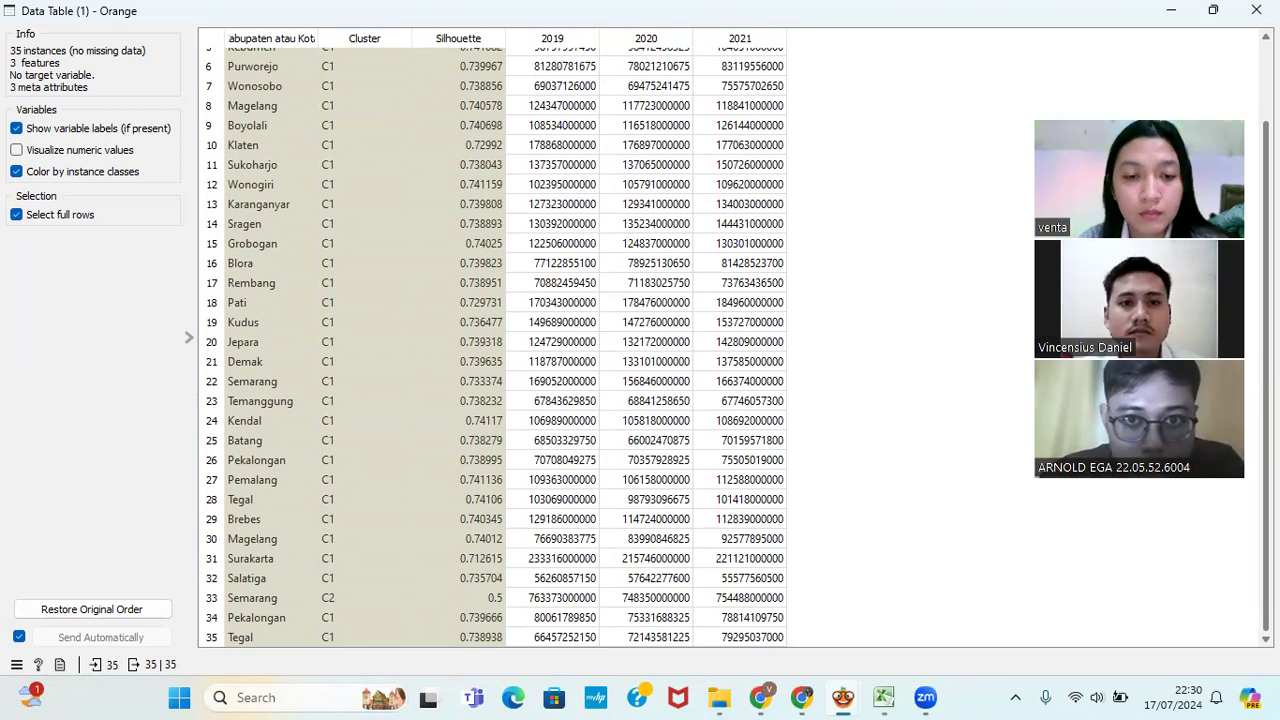
scroll(640, 346, up, 2)
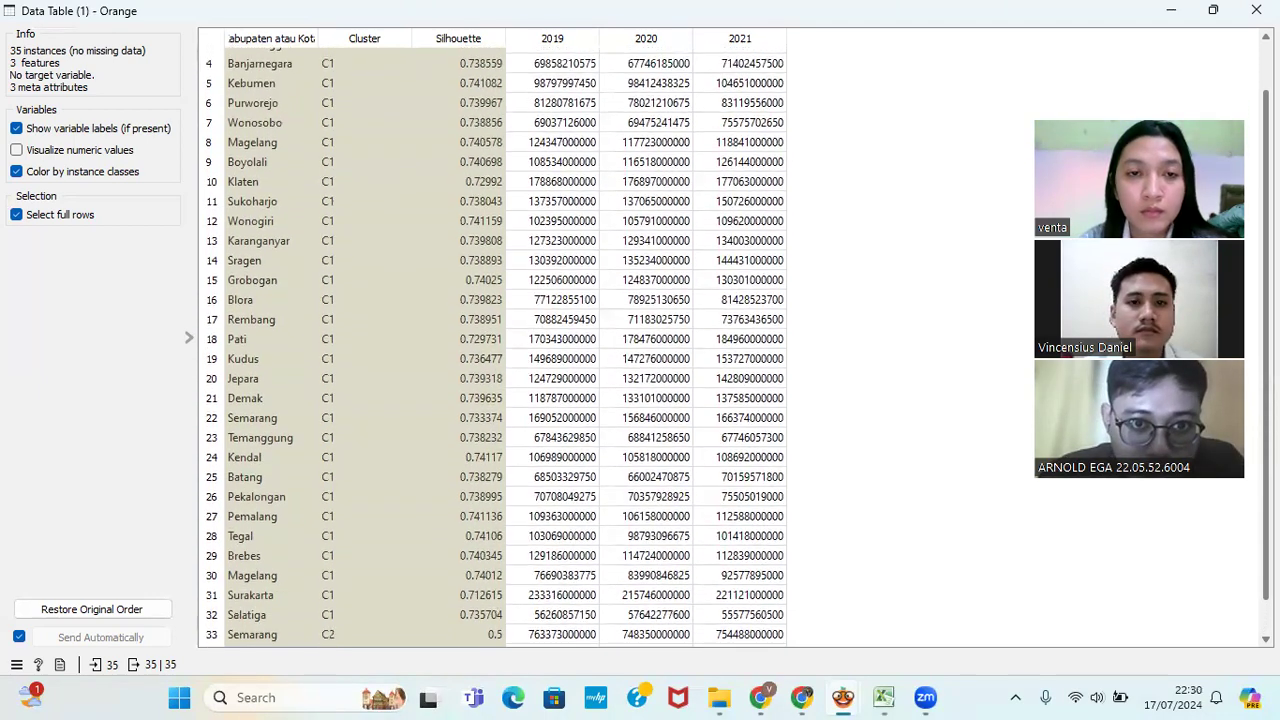
scroll(640, 346, up, 1)
scroll(640, 346, down, 2)
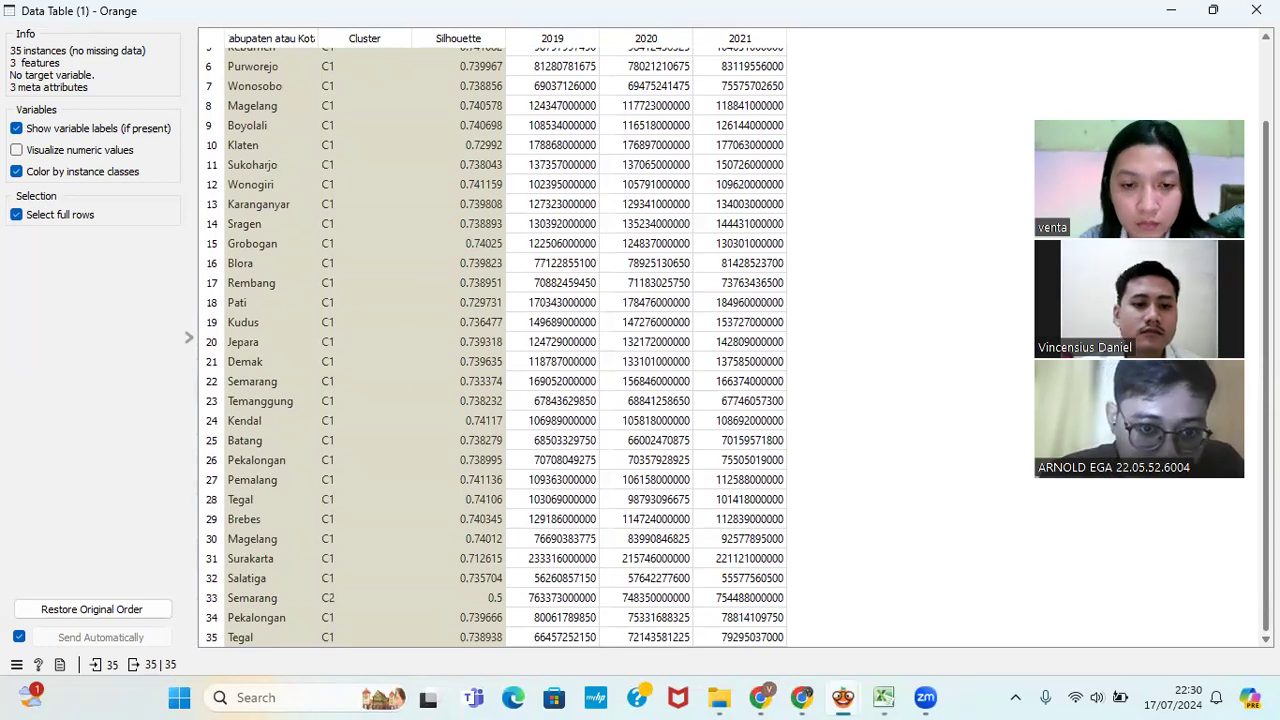
scroll(1240, 107, up, 2)
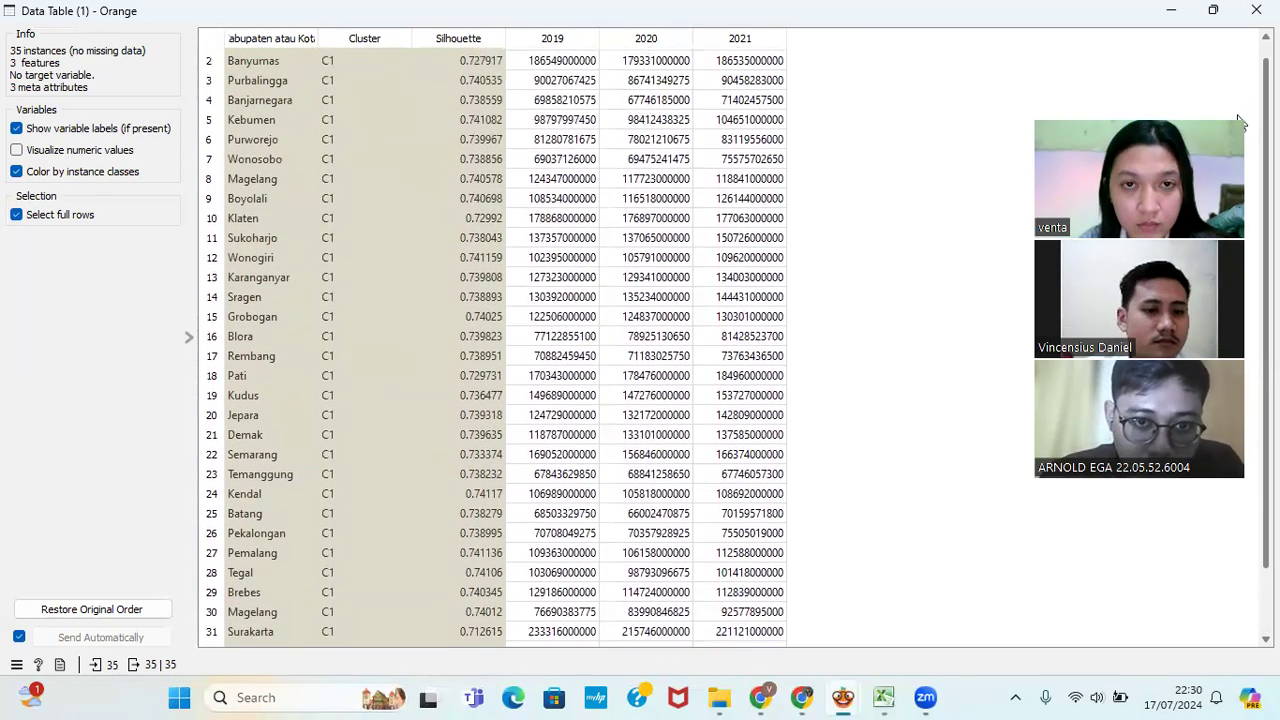
scroll(1240, 107, down, 2)
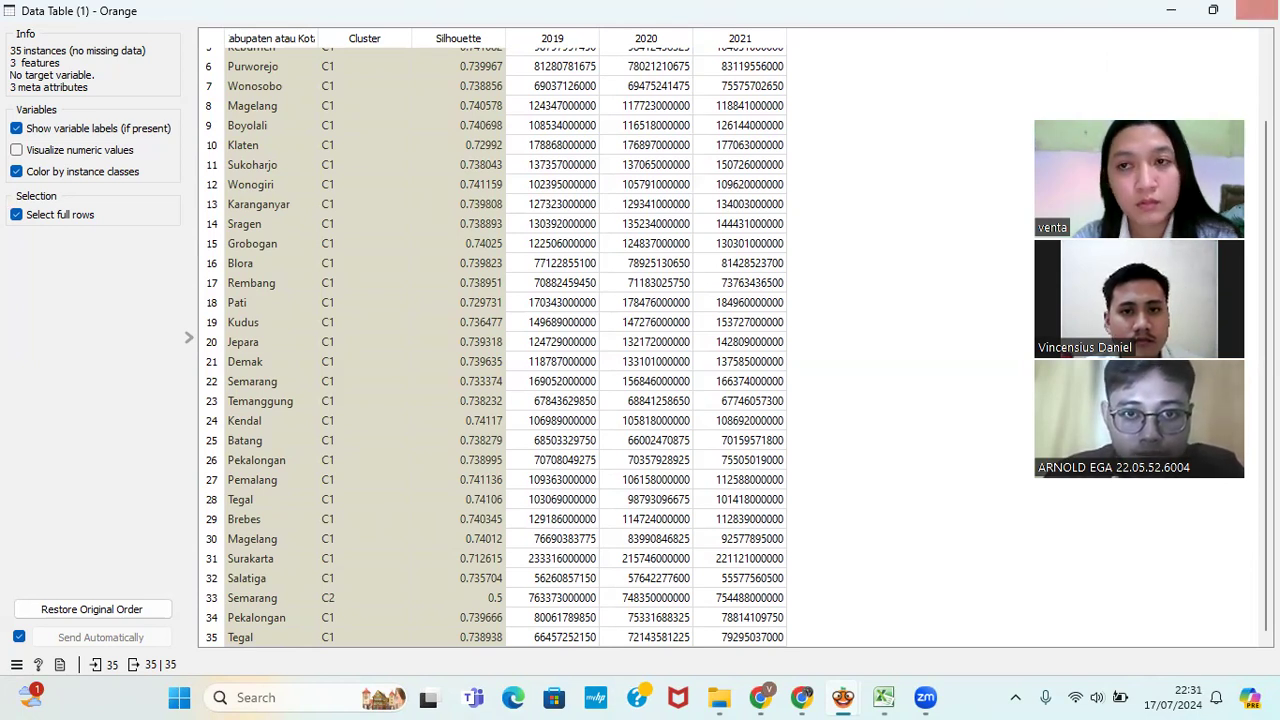
click(1256, 10)
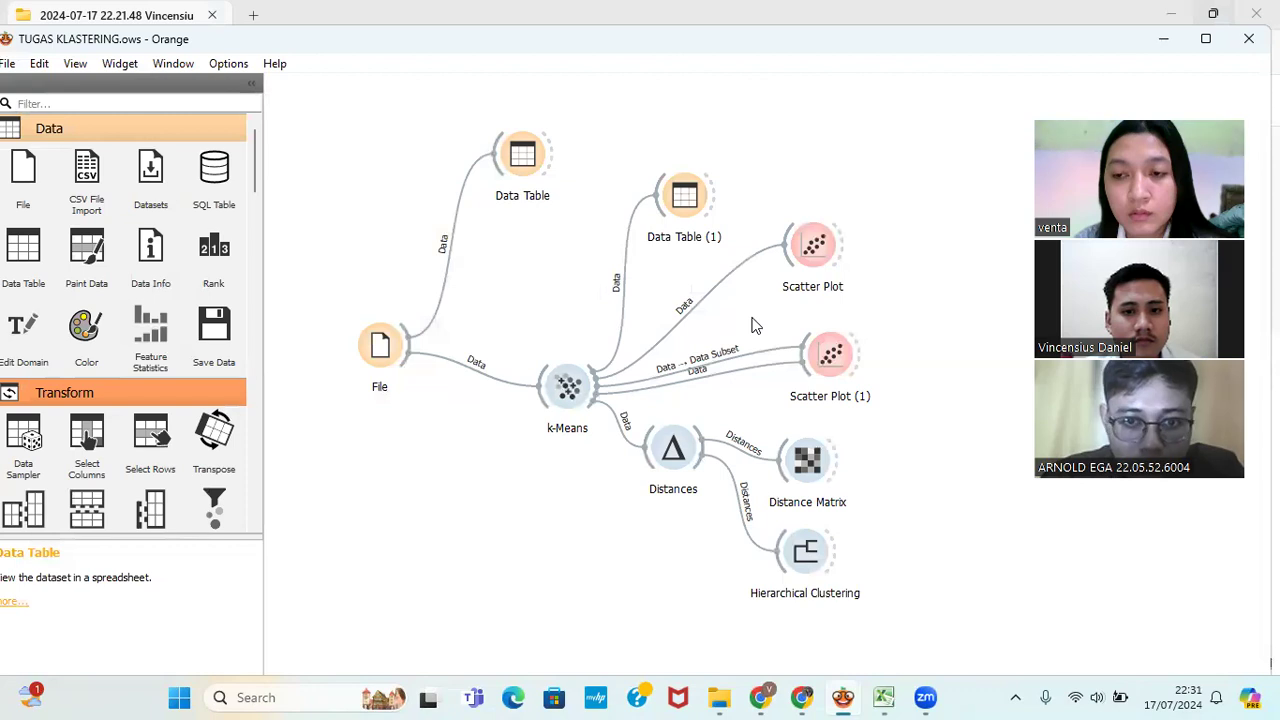
- Open the first Scatter Plot and view the clusters with 2019 and then 2020 as the x axis
double_click(808, 257)
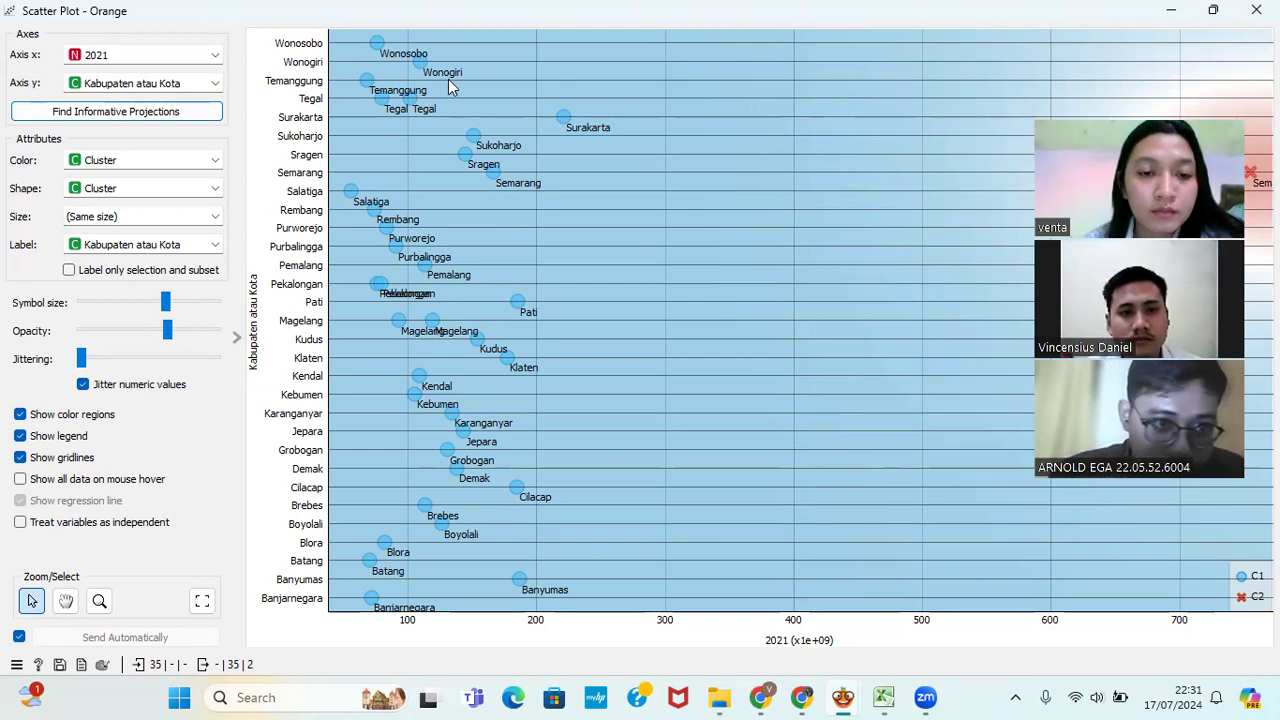
click(206, 54)
click(207, 80)
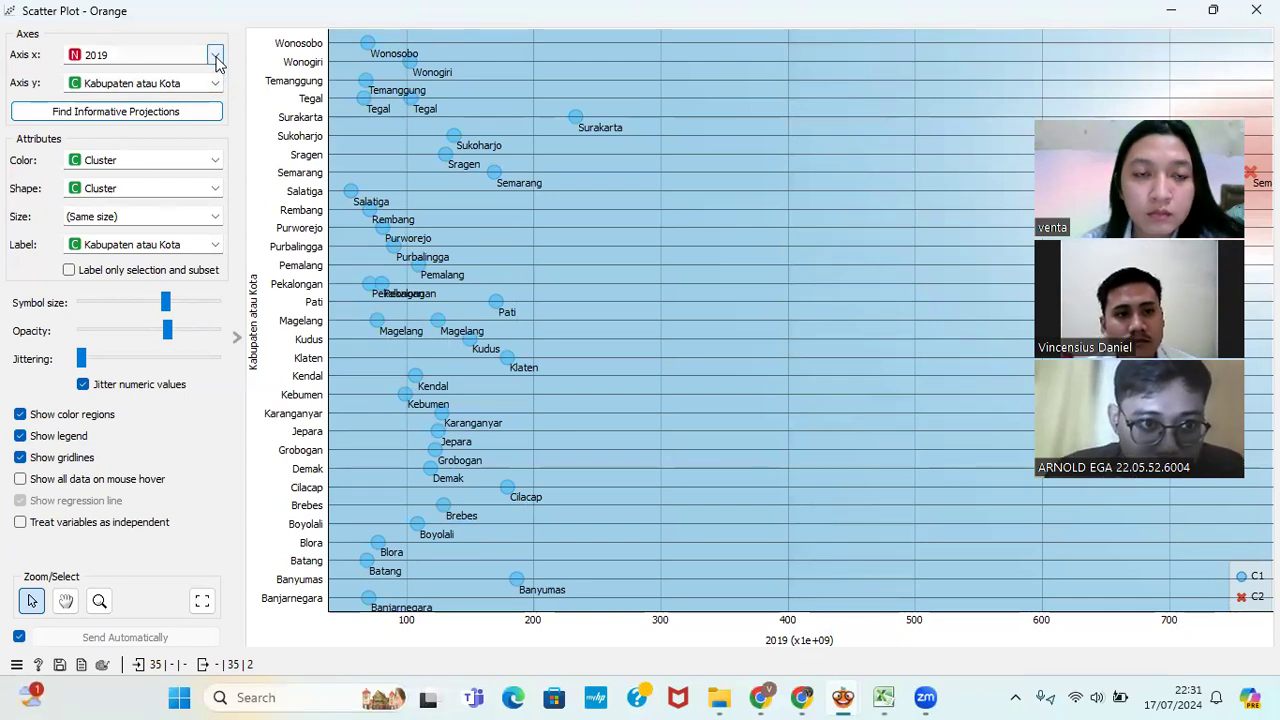
click(216, 58)
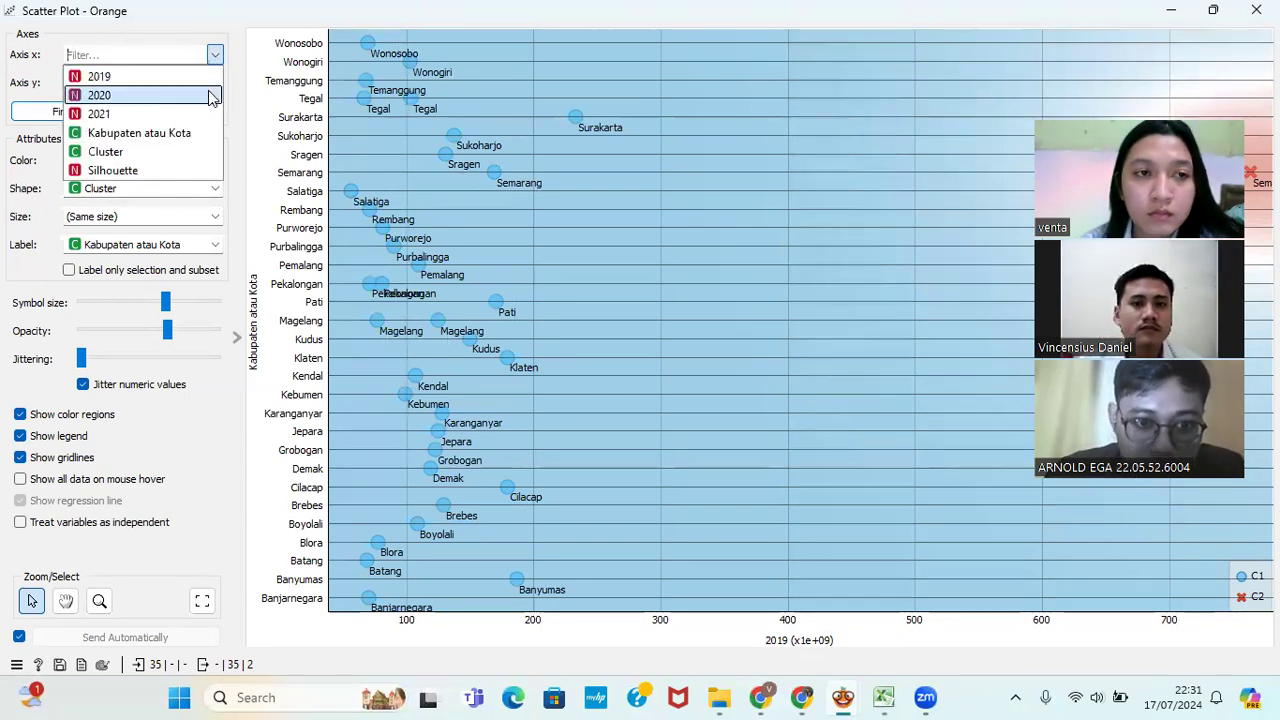
click(210, 95)
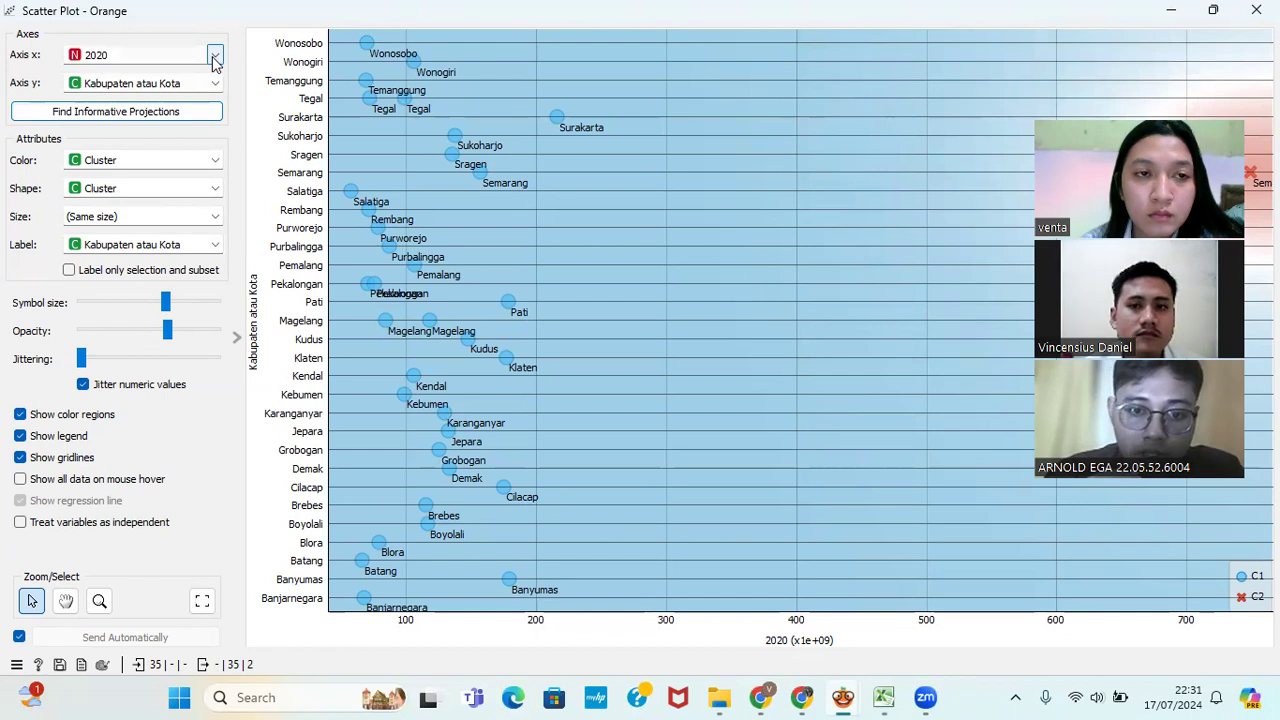
- Set the scatter plot's x axis to 2021 and its y axis to Kabupaten atau Kota
click(214, 59)
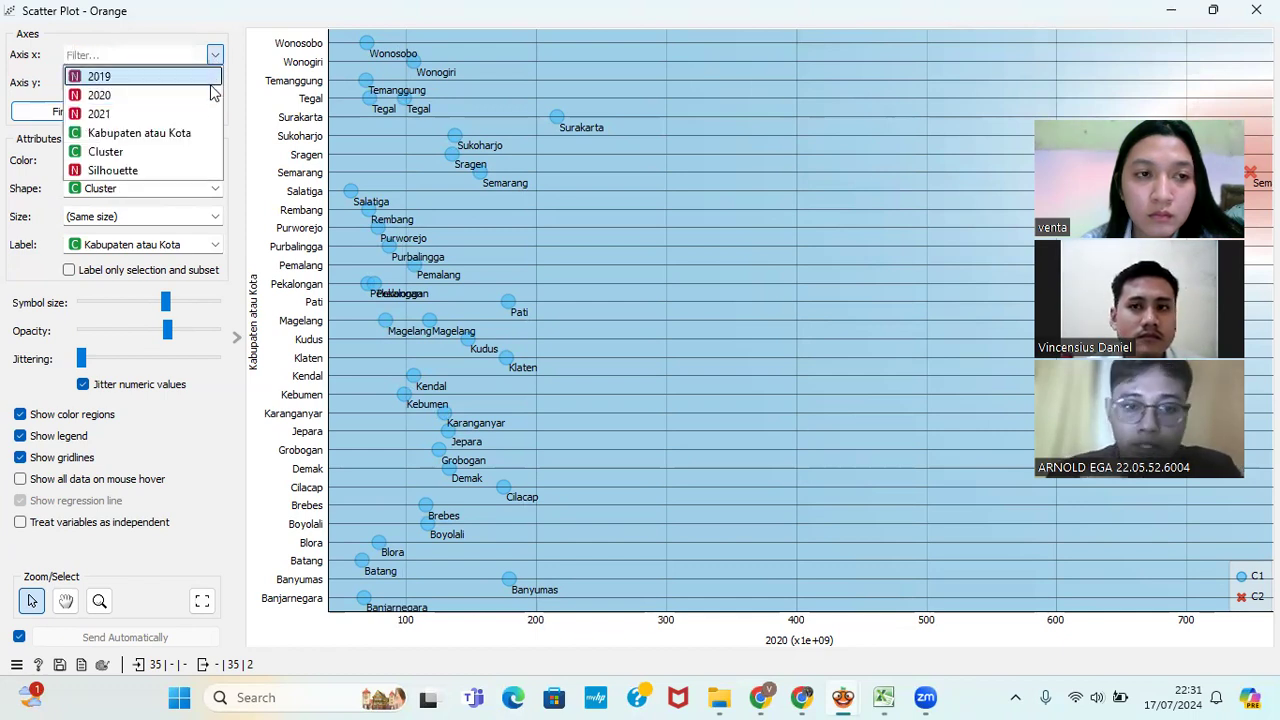
click(210, 114)
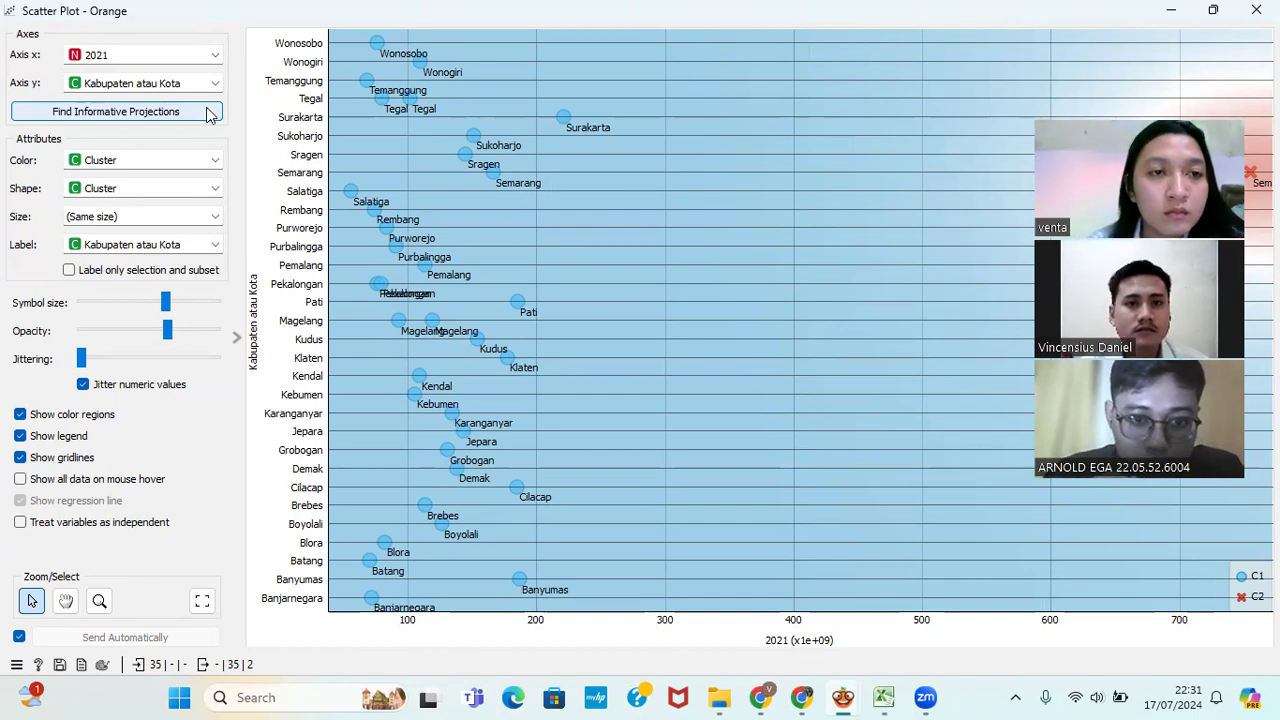
click(213, 83)
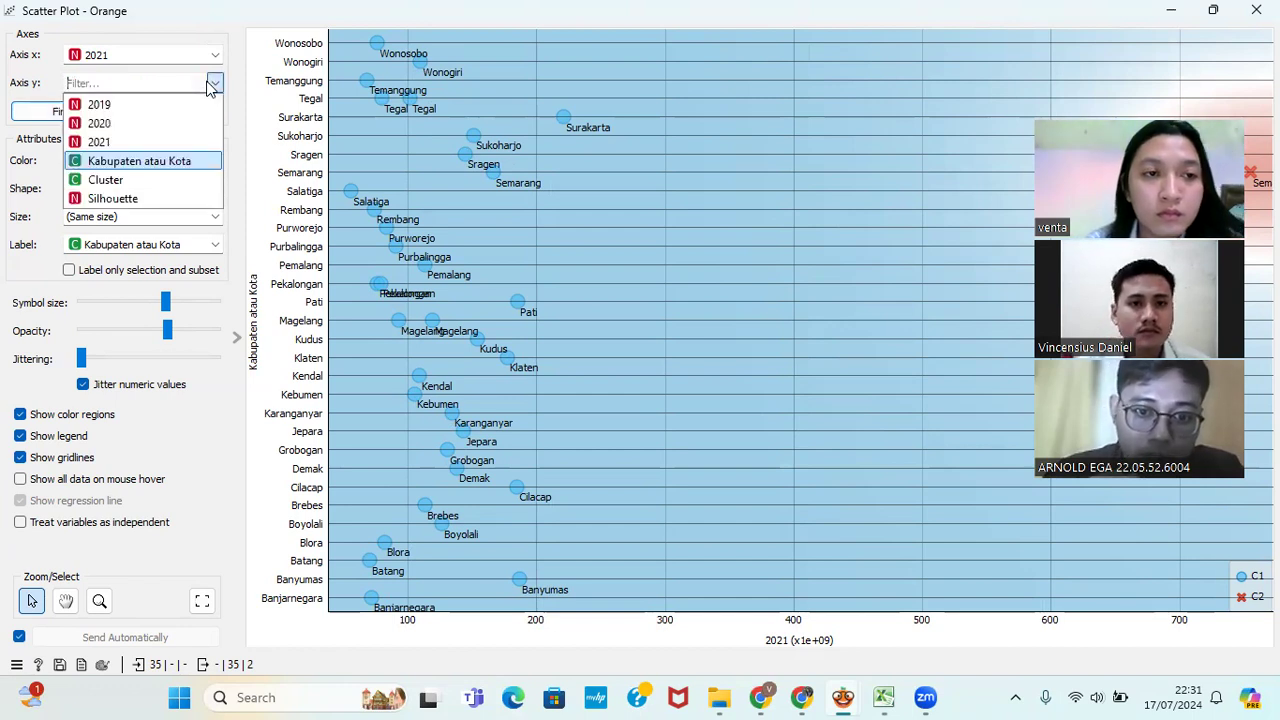
click(190, 163)
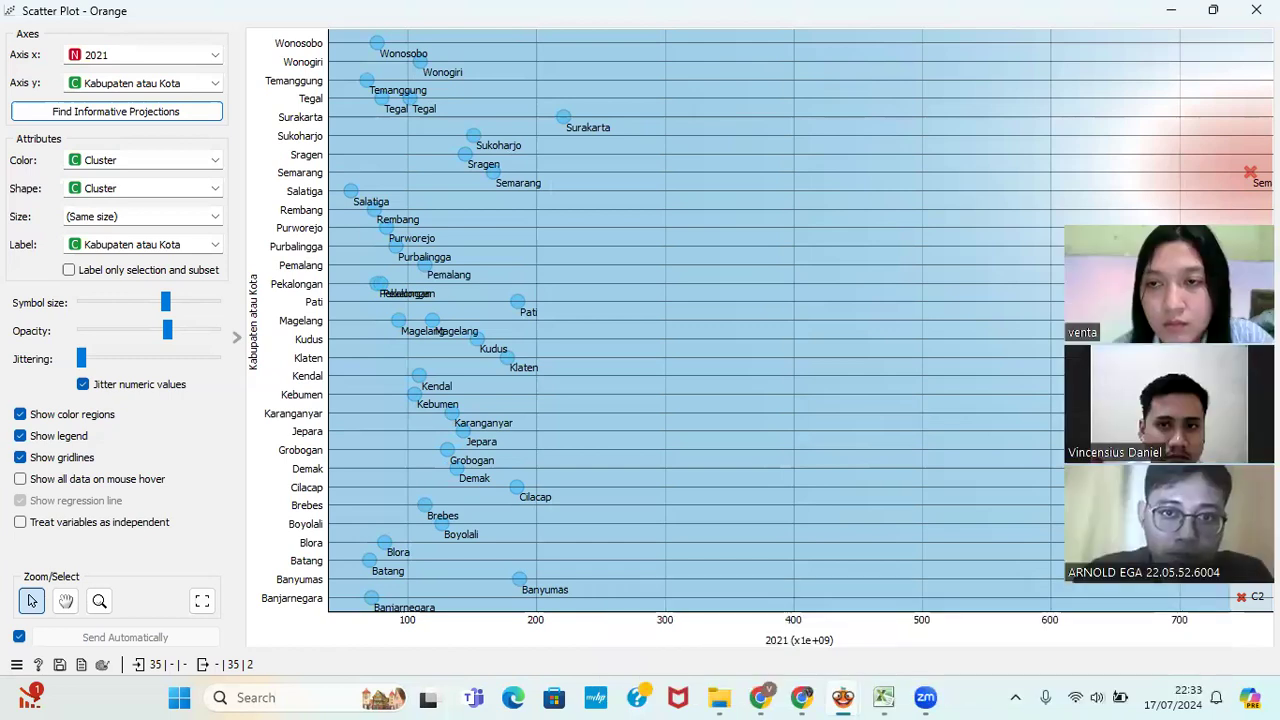
- Leave the first scatter plot and review Scatter Plot (1), including its axis and color settings for Cluster against Kabupaten atau Kota
click(1256, 10)
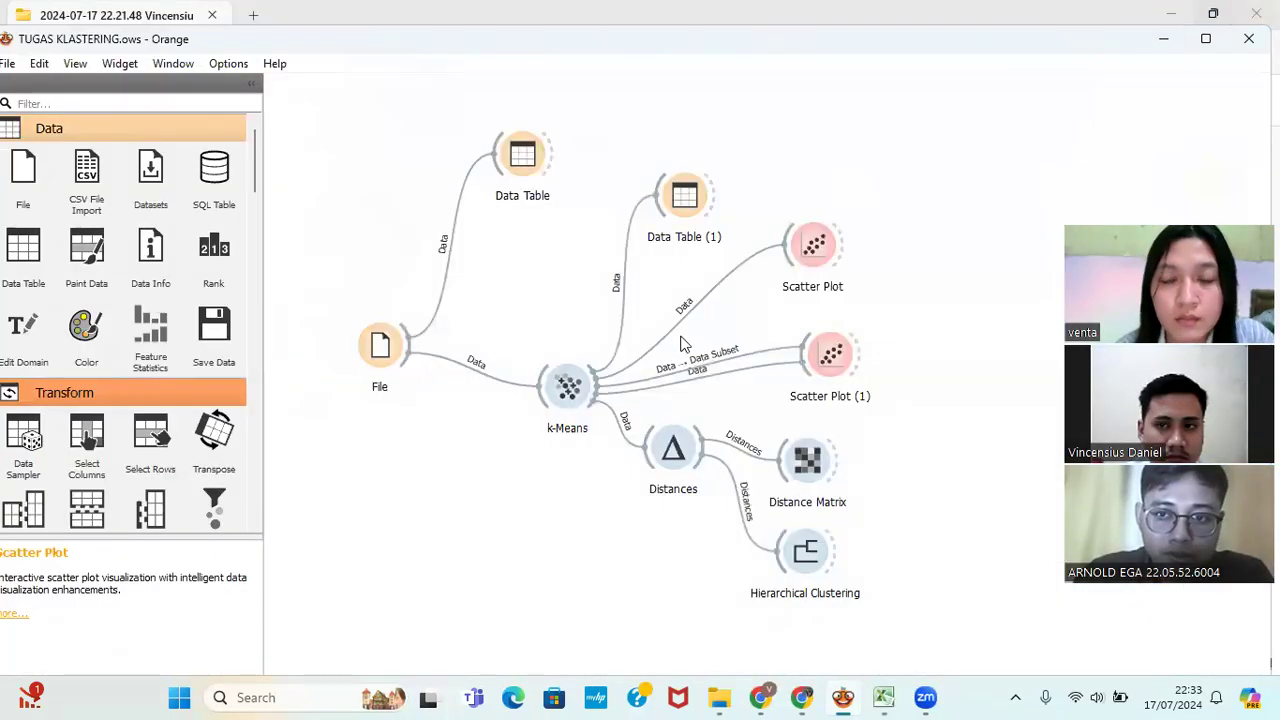
click(829, 354)
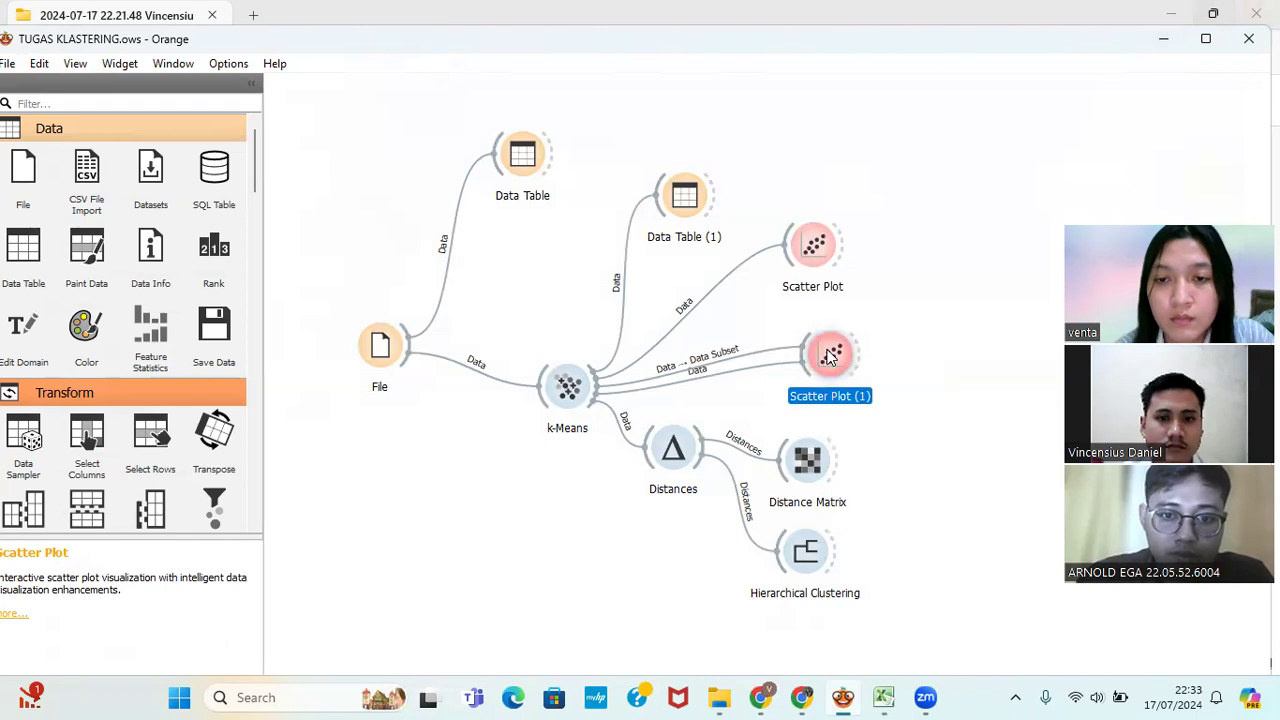
double_click(829, 354)
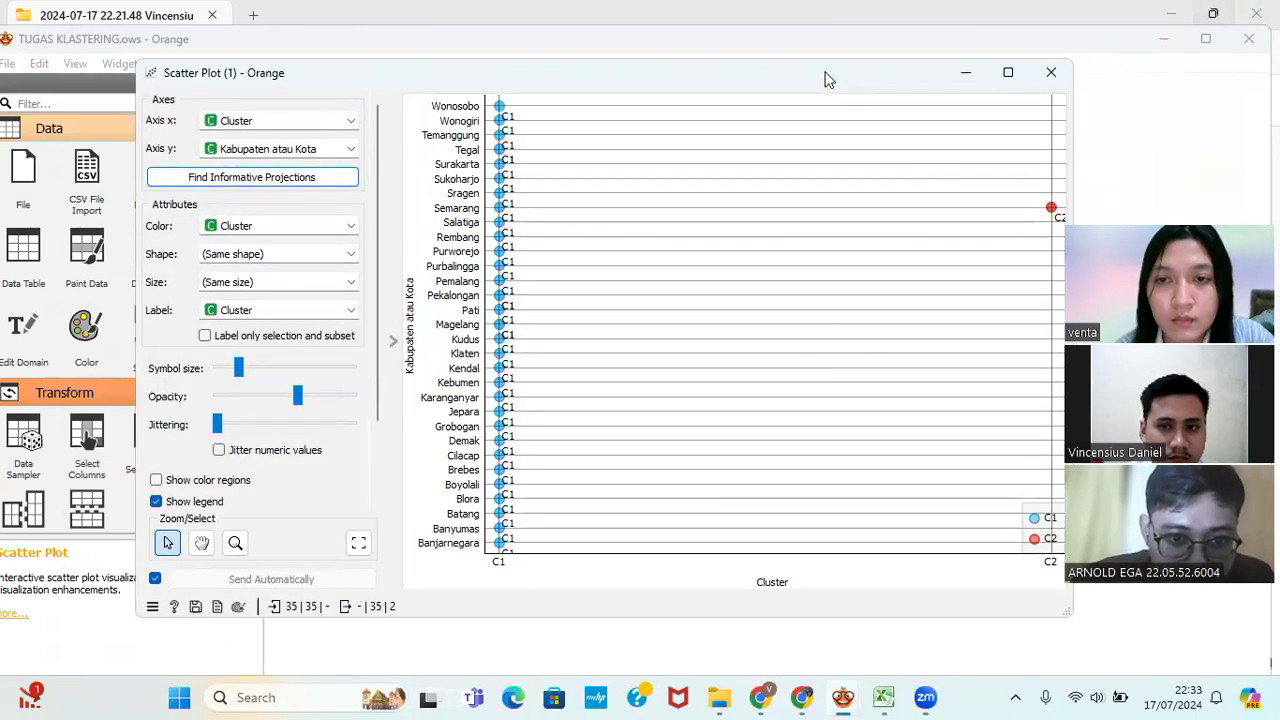
drag(829, 79, 810, 68)
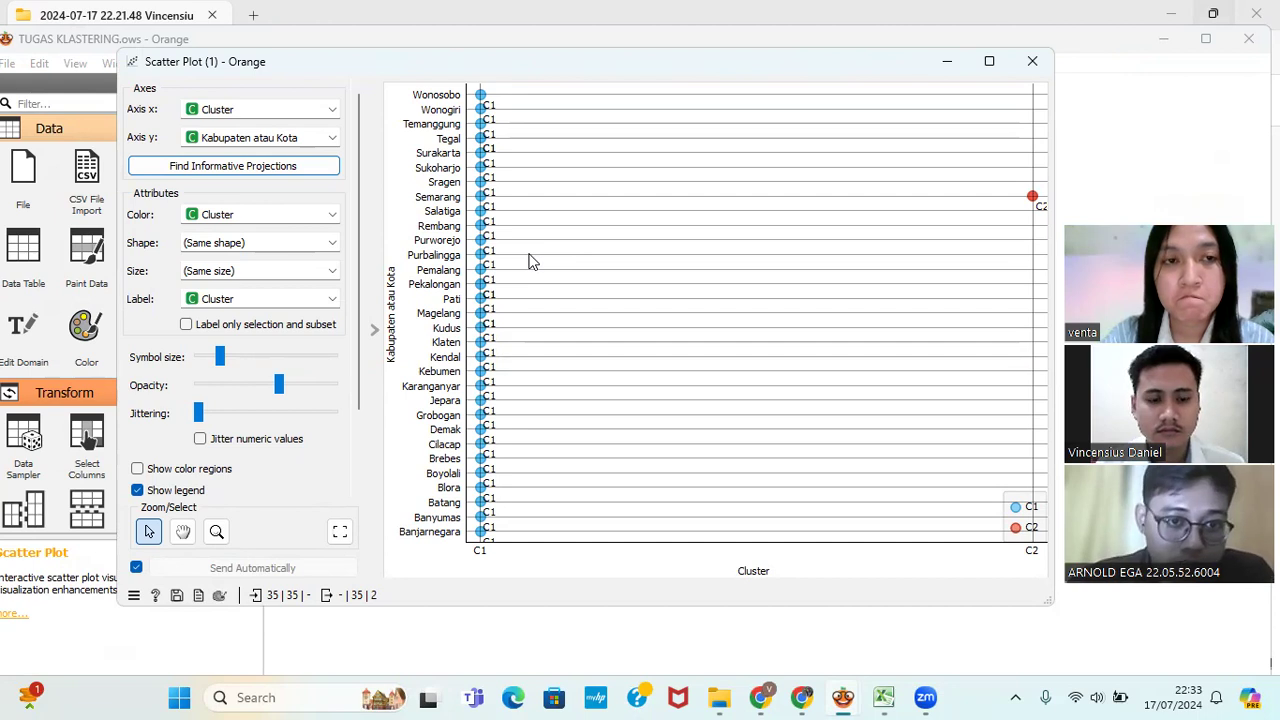
click(266, 116)
click(266, 116)
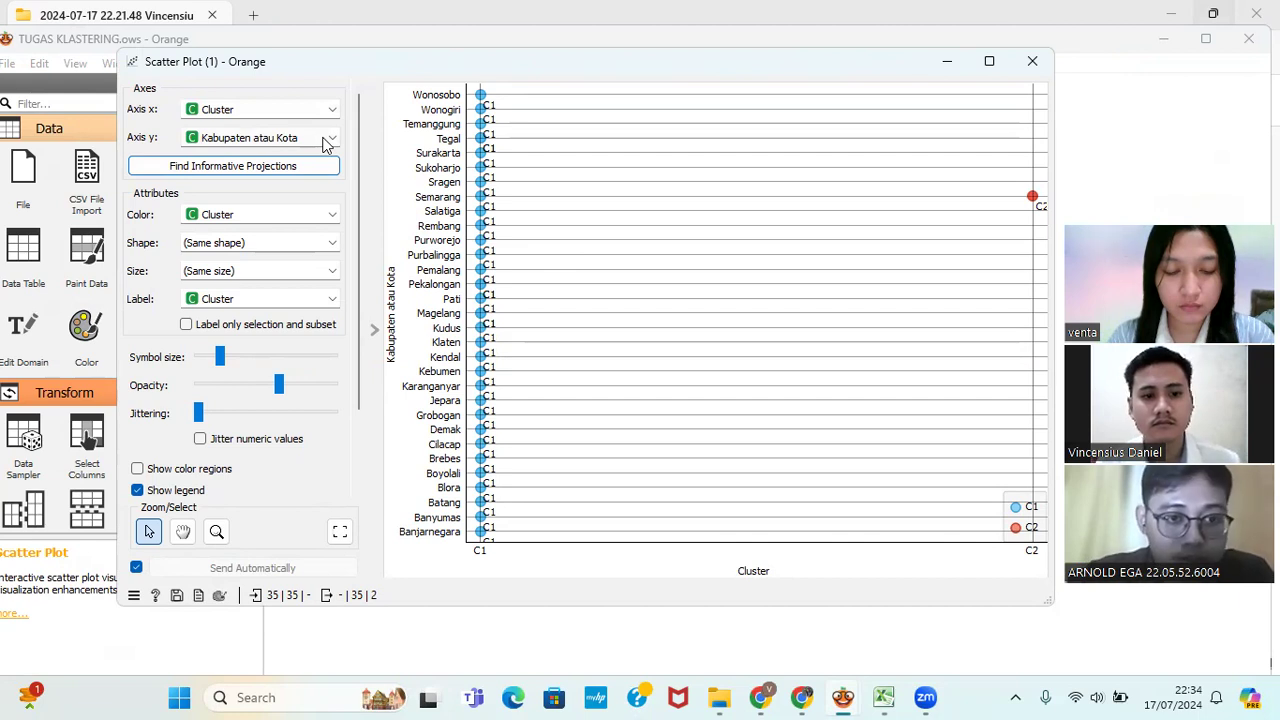
click(295, 216)
click(295, 217)
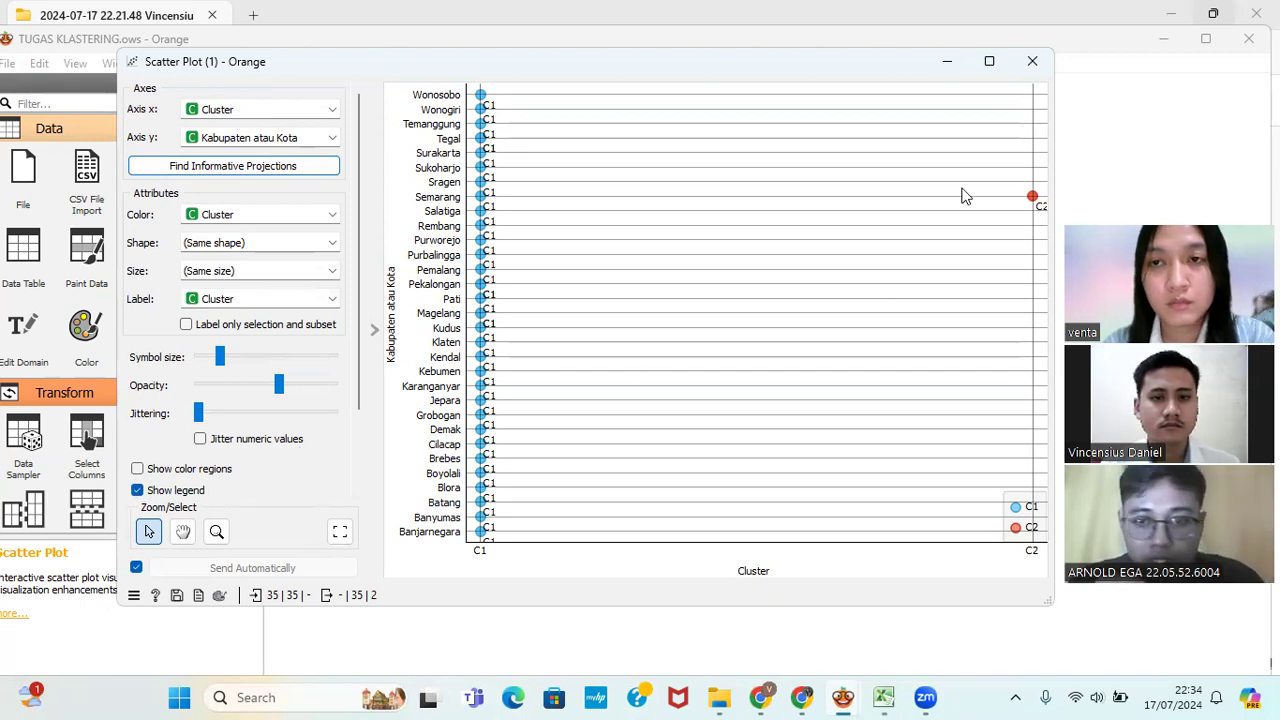
click(1035, 63)
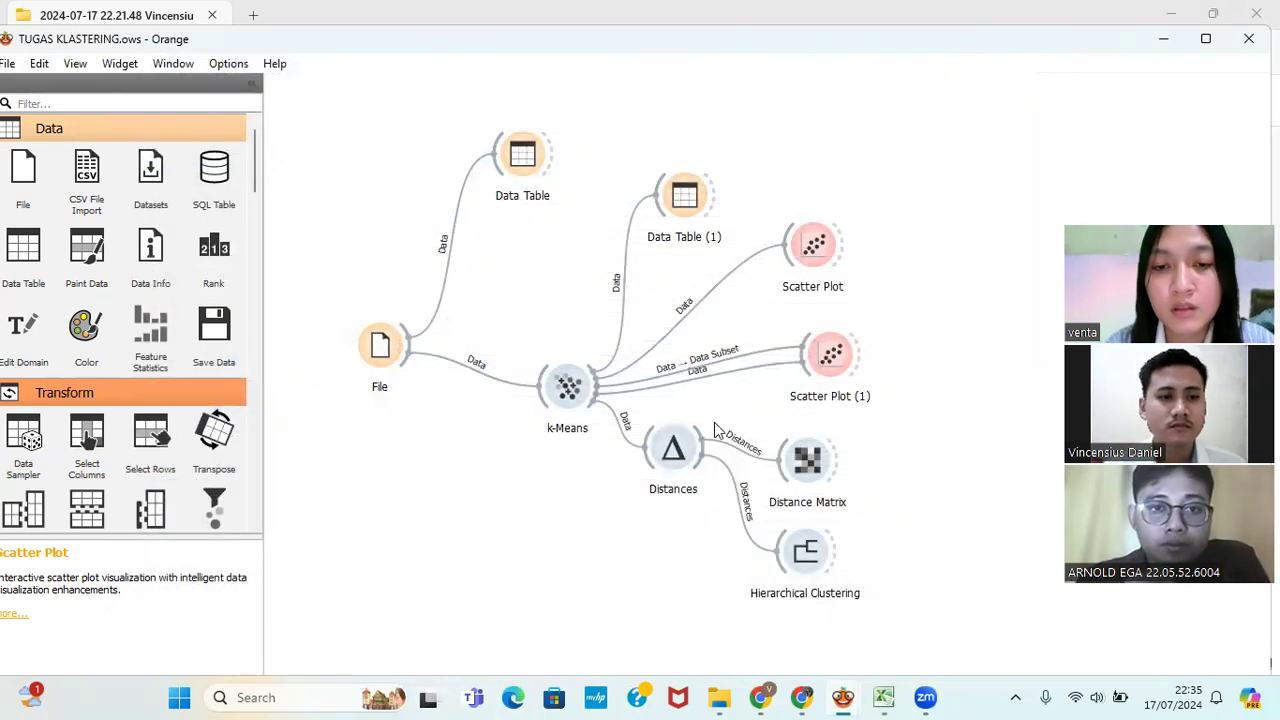
- Review the comparison mode and distance metric chosen in the Distances widget
double_click(672, 450)
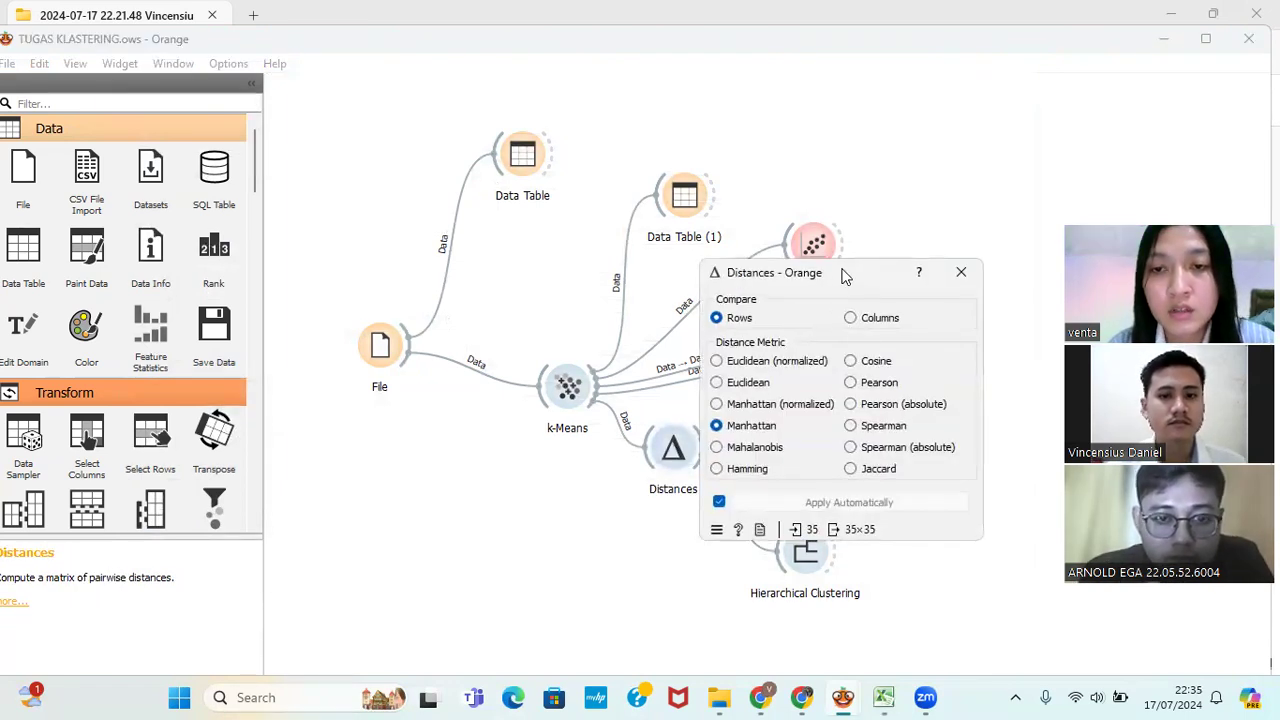
drag(840, 275, 645, 240)
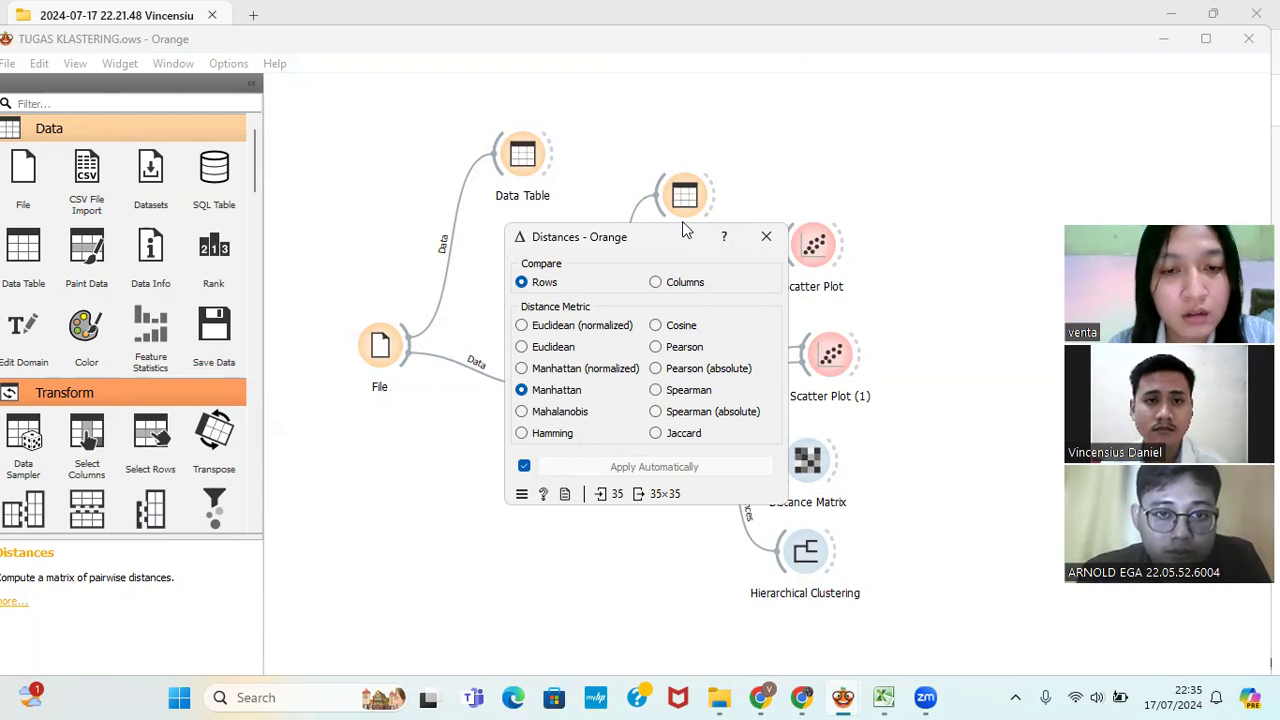
drag(667, 238, 577, 200)
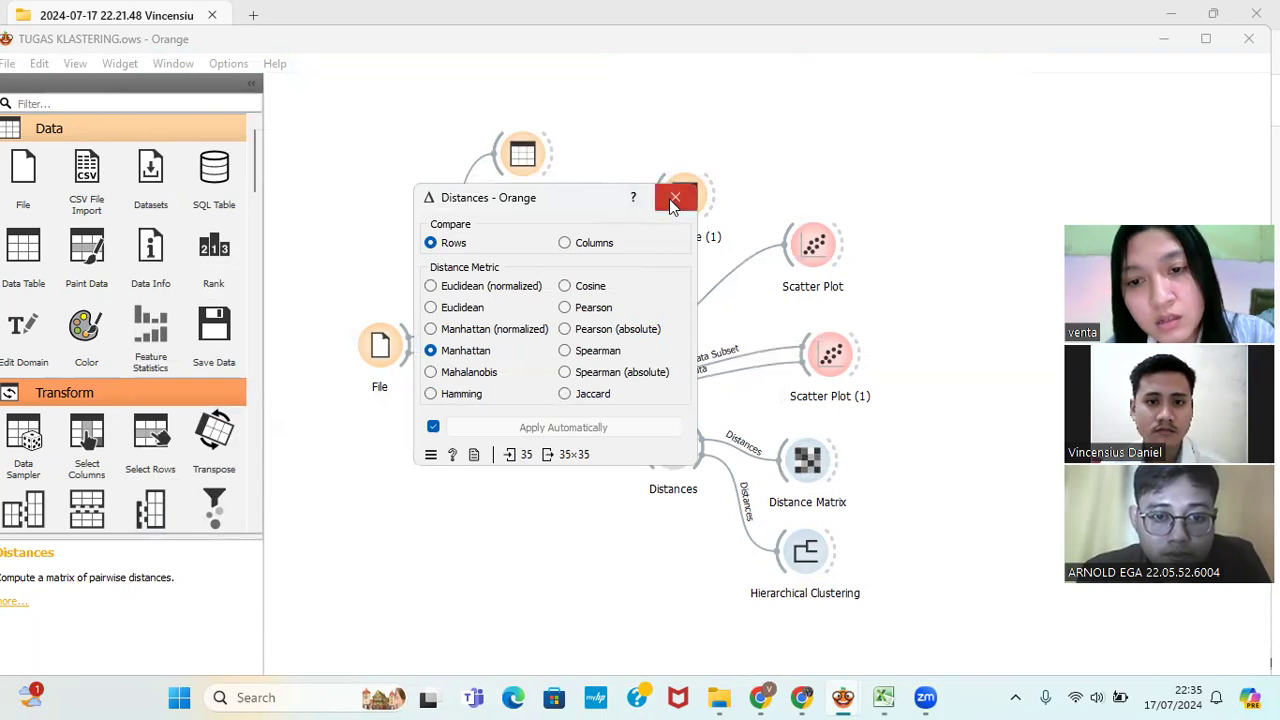
click(673, 200)
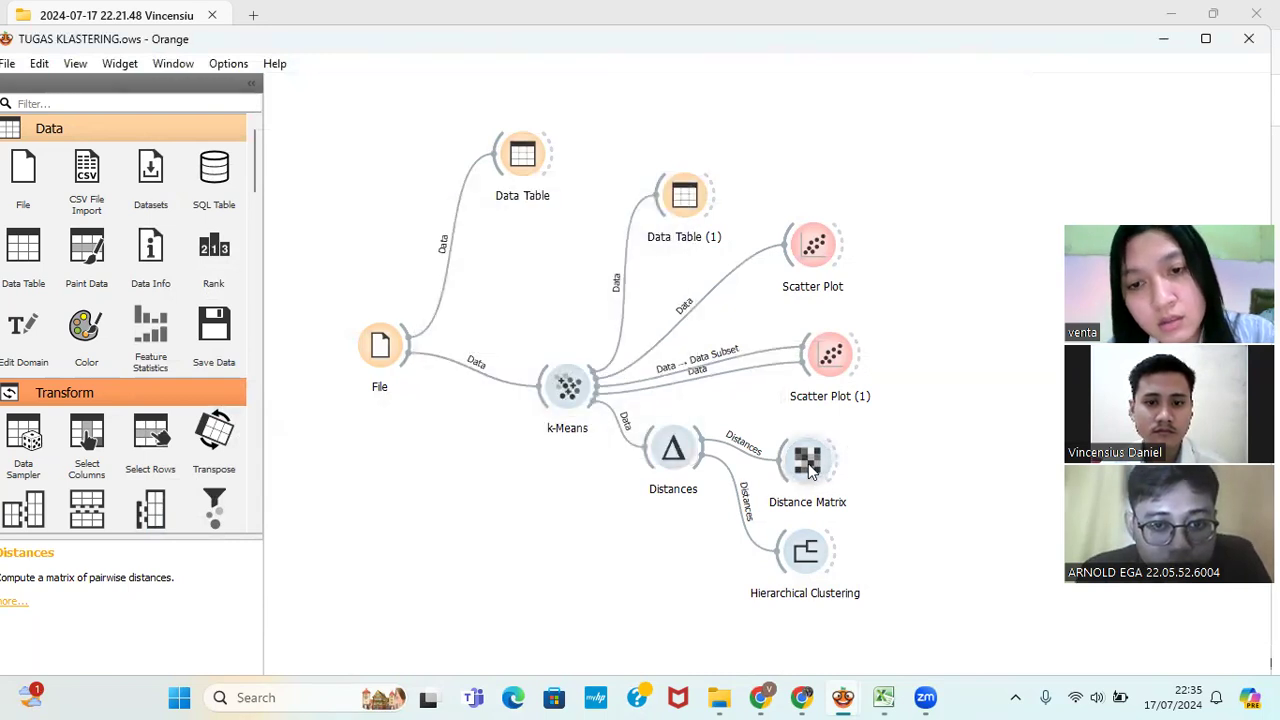
- Open the Distance Matrix and examine the pairwise distances from the Cilacap column through the Jepara column
double_click(810, 462)
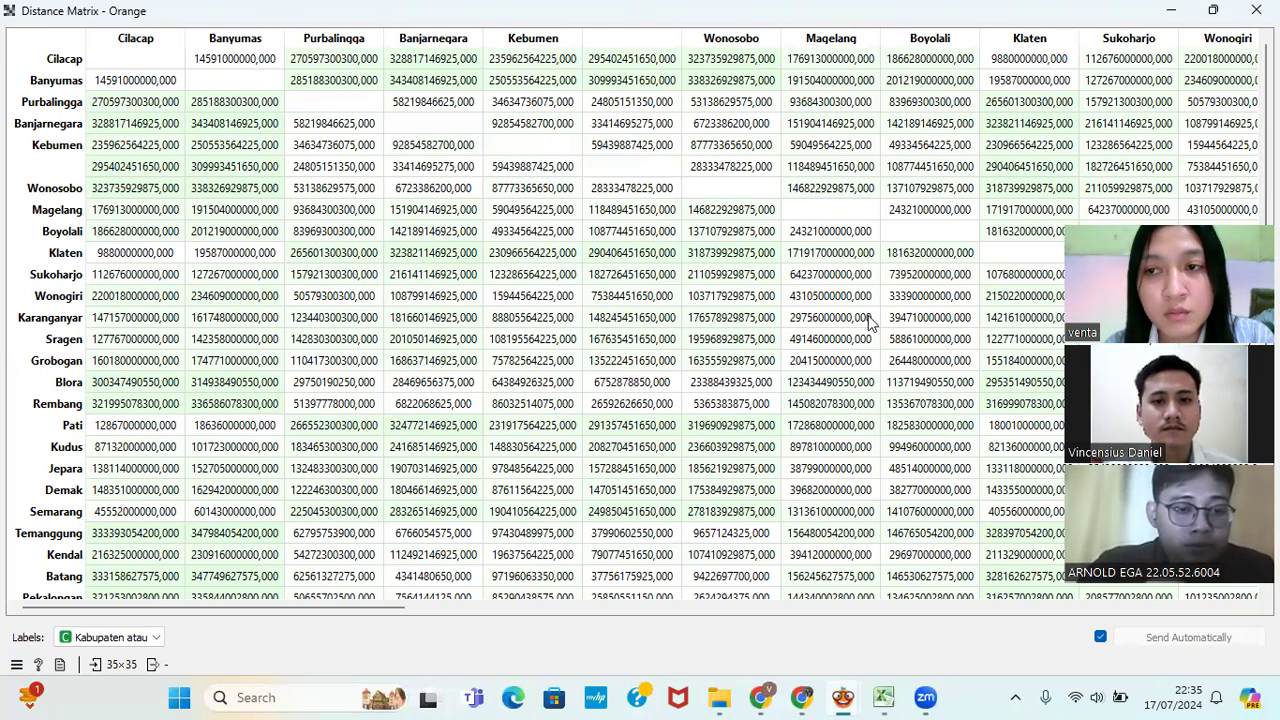
mouse_move(1266, 300)
mouse_down()
mouse_move(1266, 375)
mouse_move(1266, 298)
mouse_up()
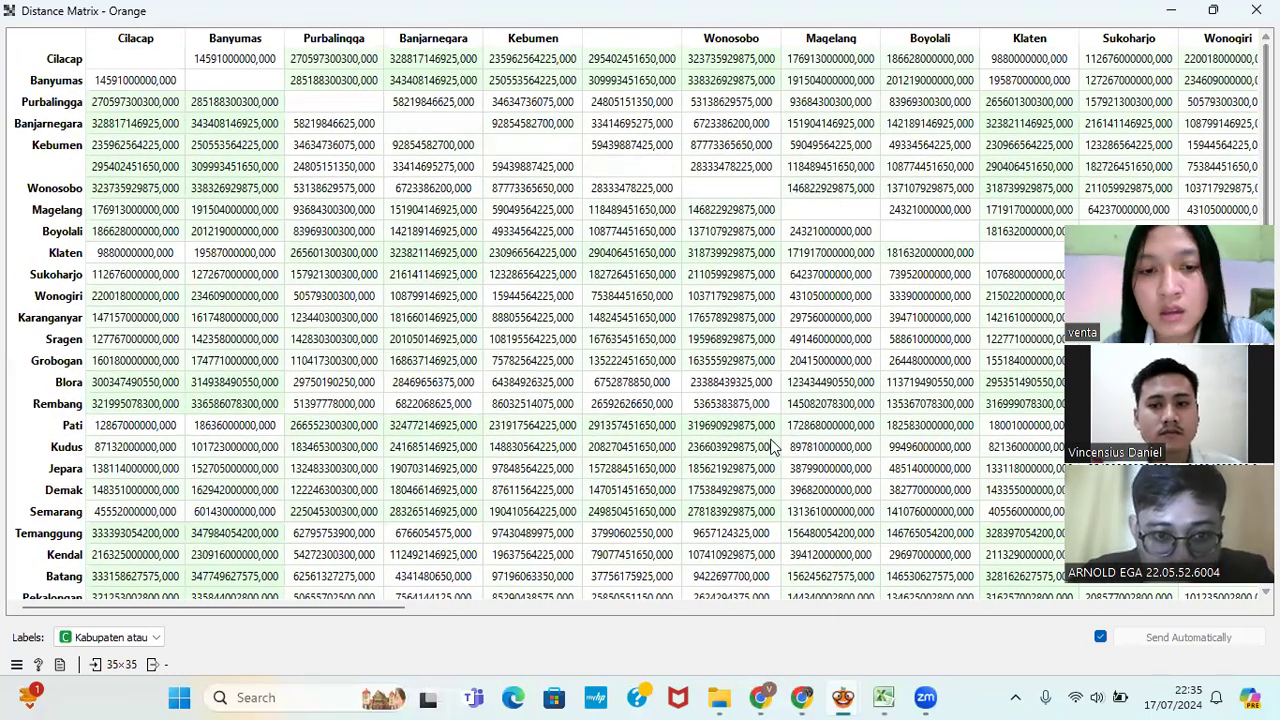
drag(397, 609, 560, 628)
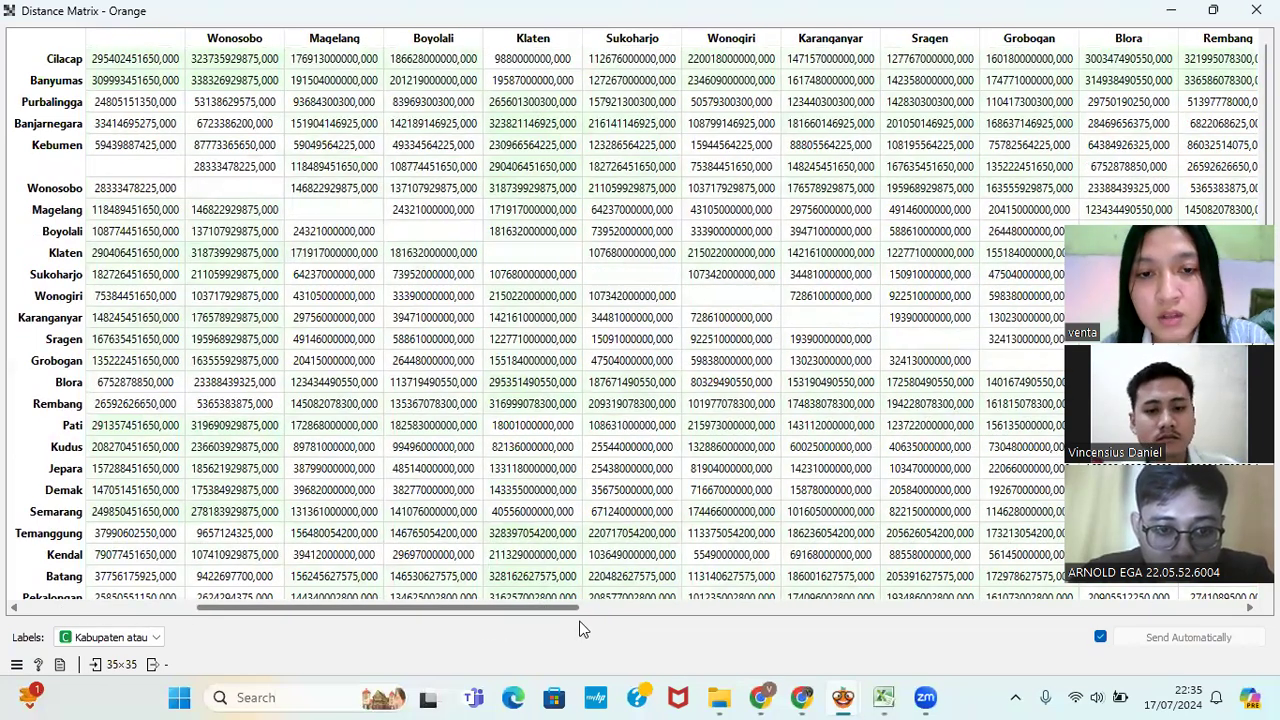
drag(557, 608, 650, 615)
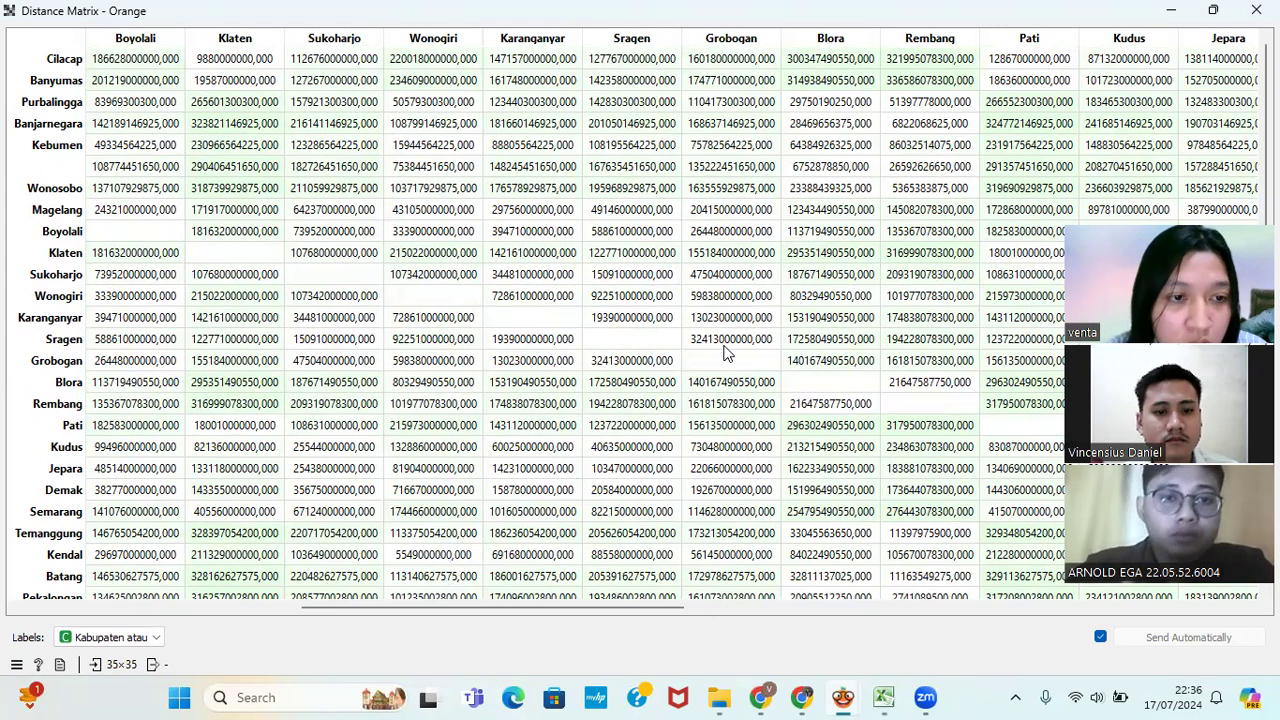
- Trace the Semarang row across the distance matrix columns as far as Pekalongan, and close the matrix
click(113, 513)
key(Right)
key(Right)
key(Right)
key(Right)
key(Right)
key(Right)
key(Right)
key(Right)
key(Right)
key(Right)
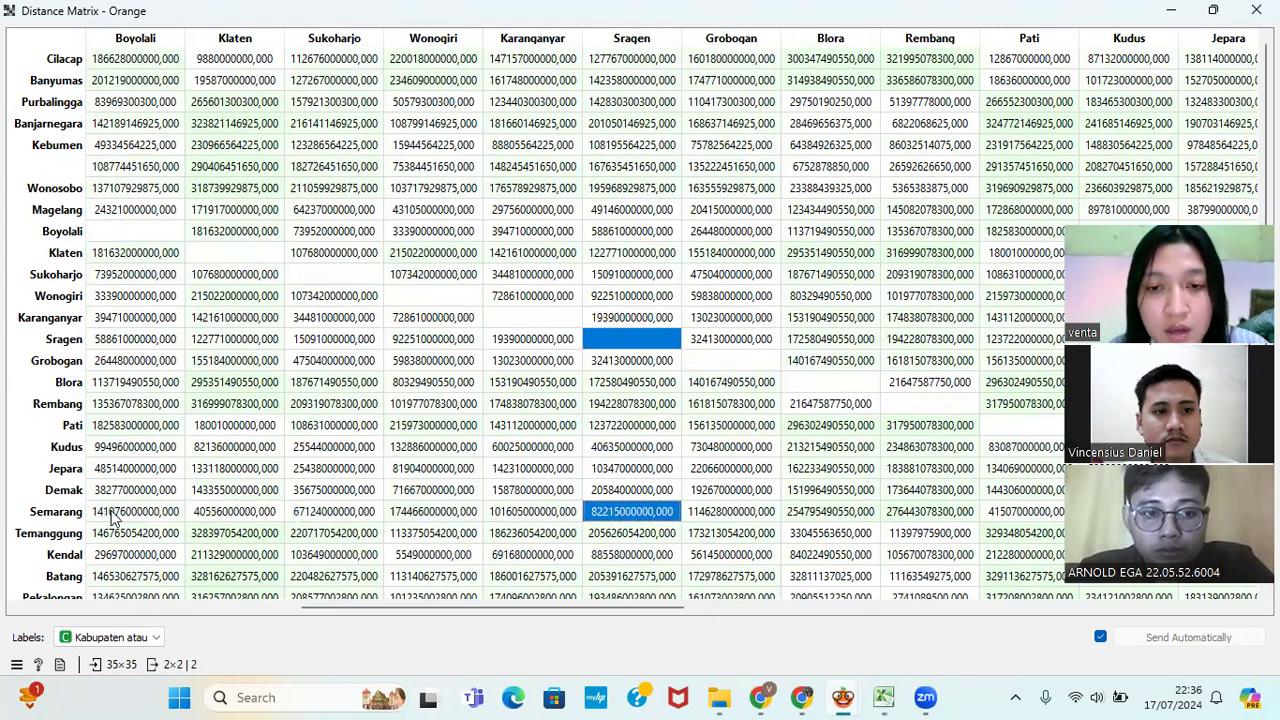
key(Right)
key(Right)
key(Right)
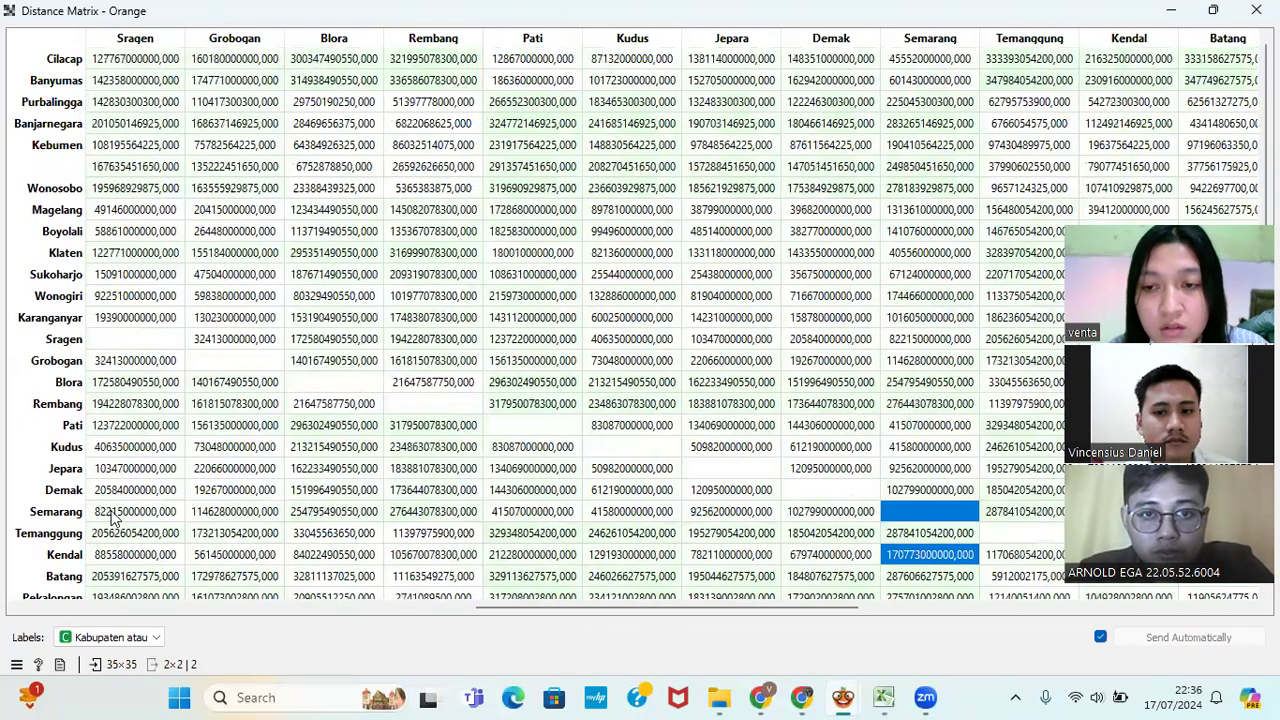
key(Right)
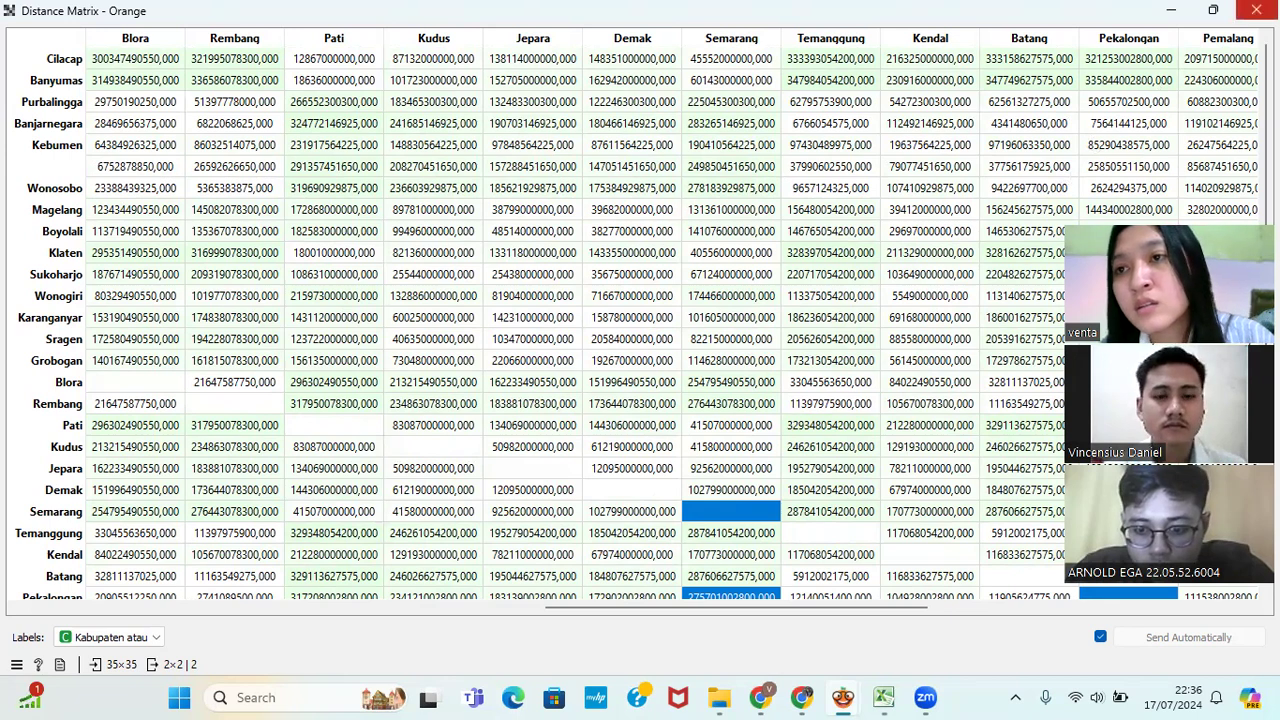
click(1256, 10)
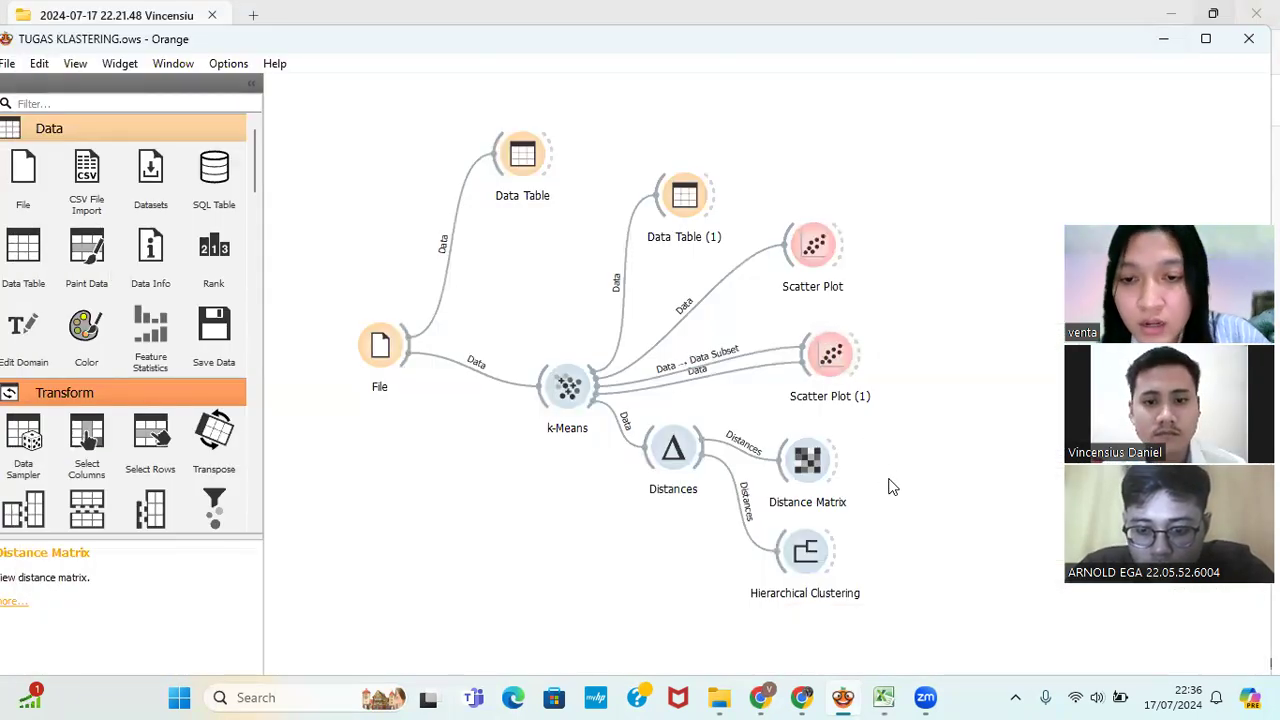
- Open the Hierarchical Clustering widget and review its linkage, annotation and color options
double_click(801, 556)
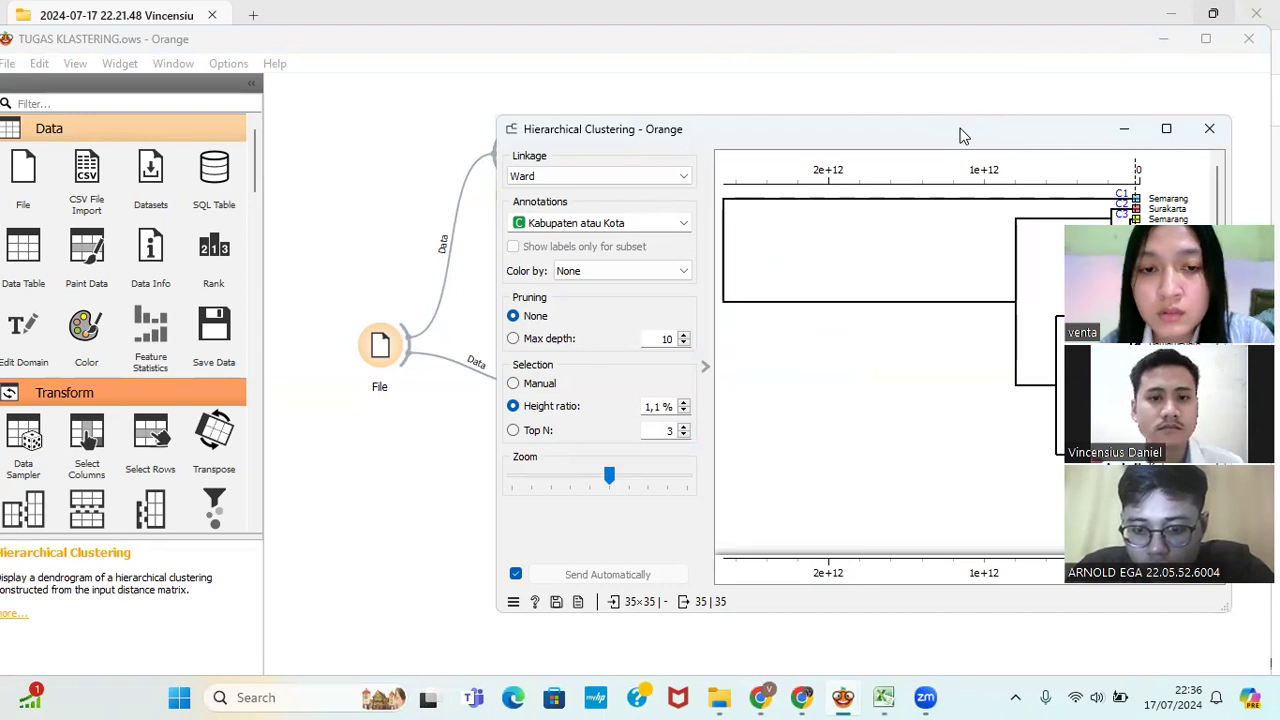
drag(961, 135, 735, 116)
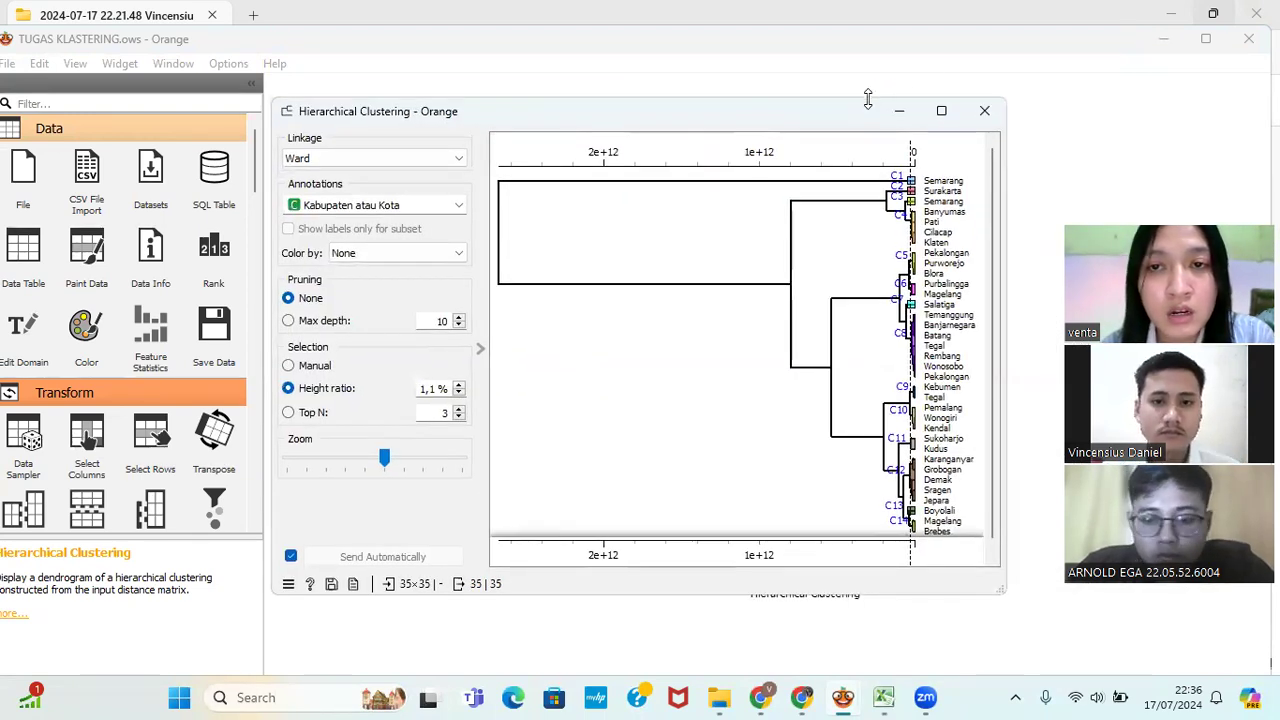
click(449, 163)
click(449, 163)
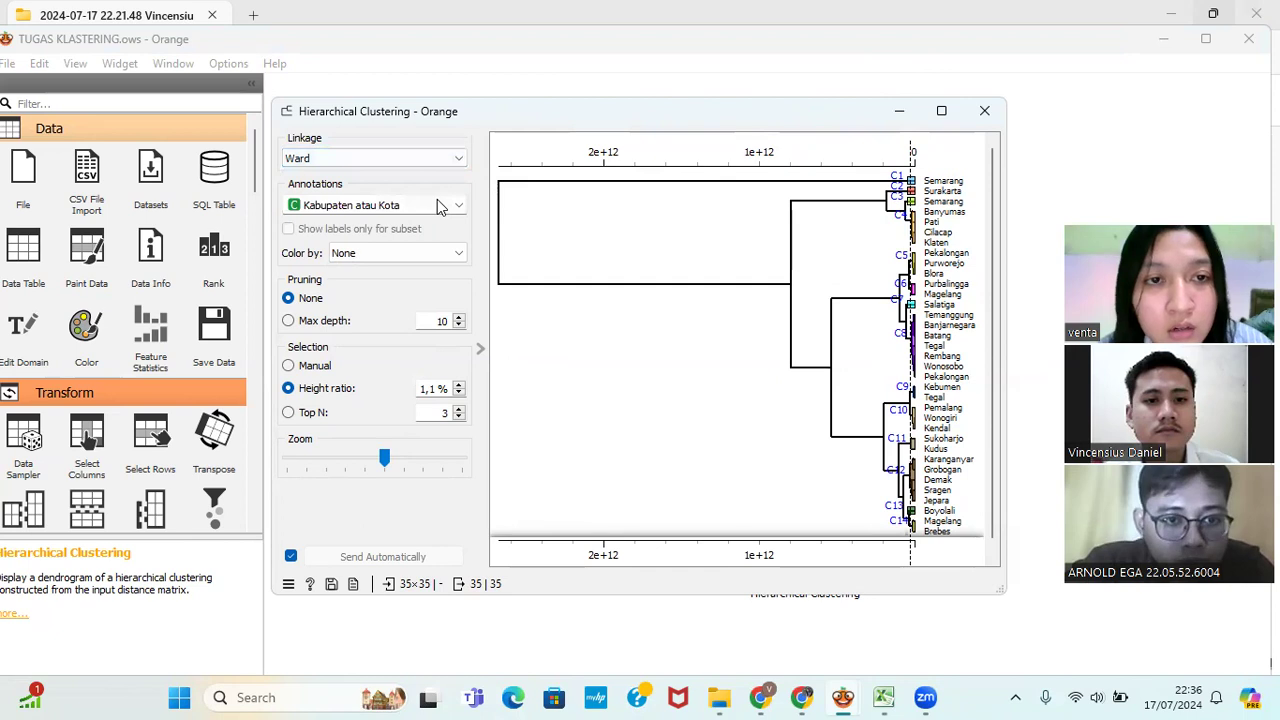
click(437, 199)
key(Escape)
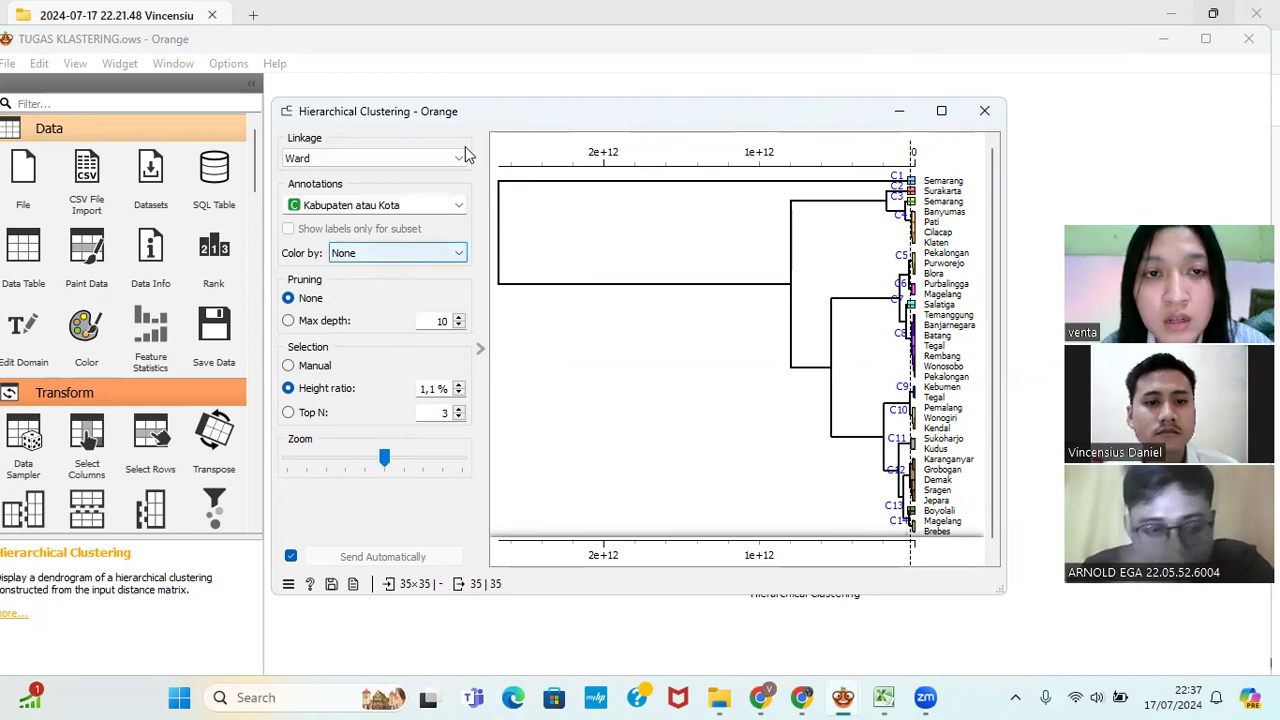
click(407, 253)
click(407, 253)
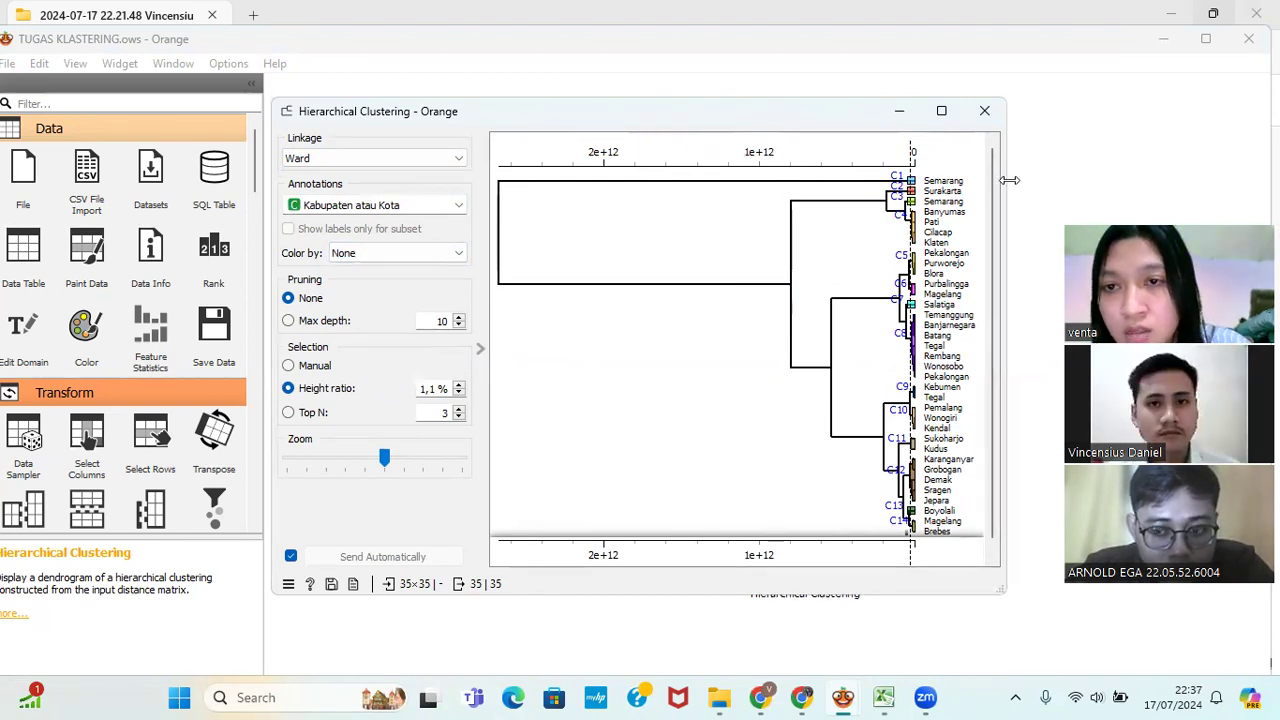
- Examine the full dendrogram in a widened Hierarchical Clustering window, and return to the workflow canvas at full screen
drag(1009, 180, 1099, 180)
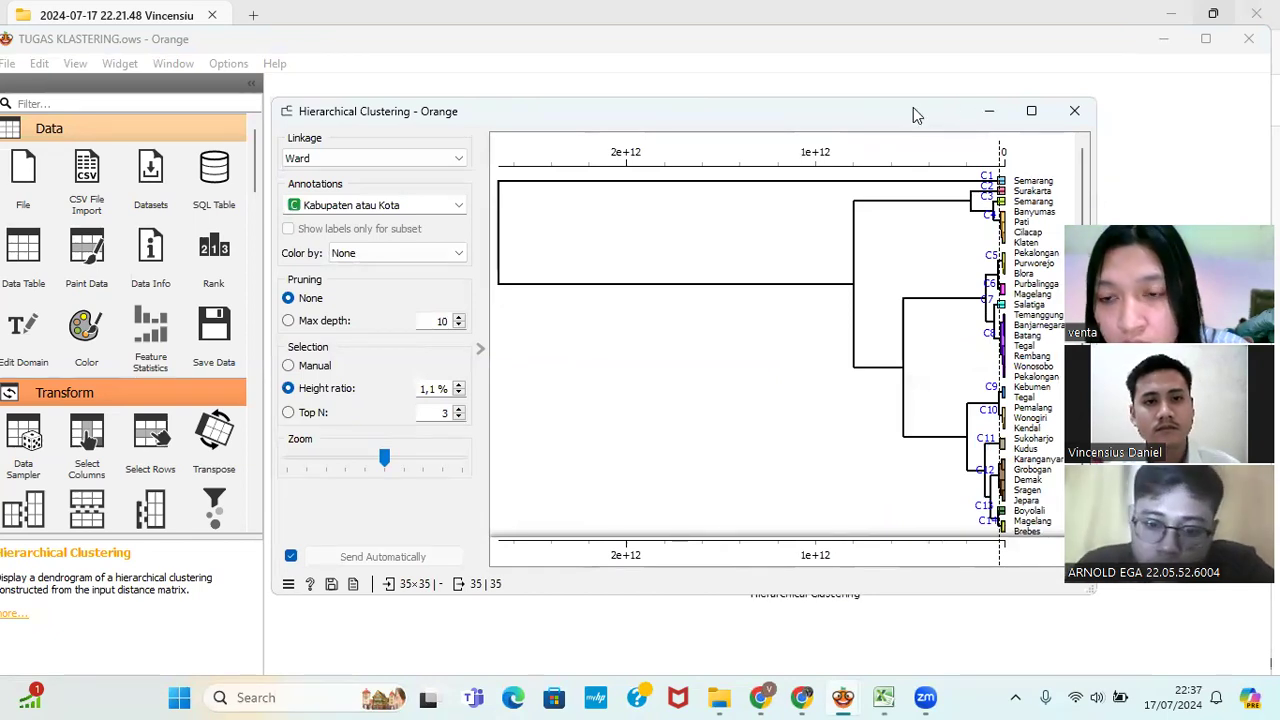
drag(898, 111, 753, 90)
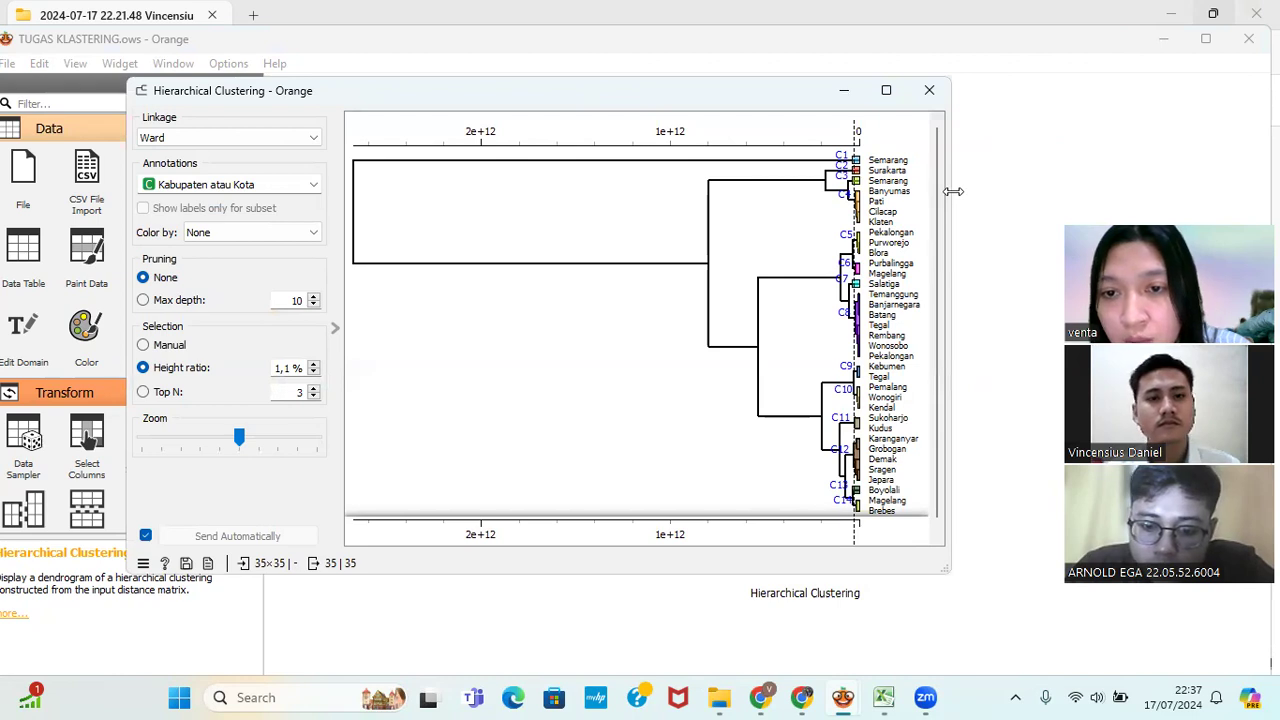
drag(953, 191, 1001, 194)
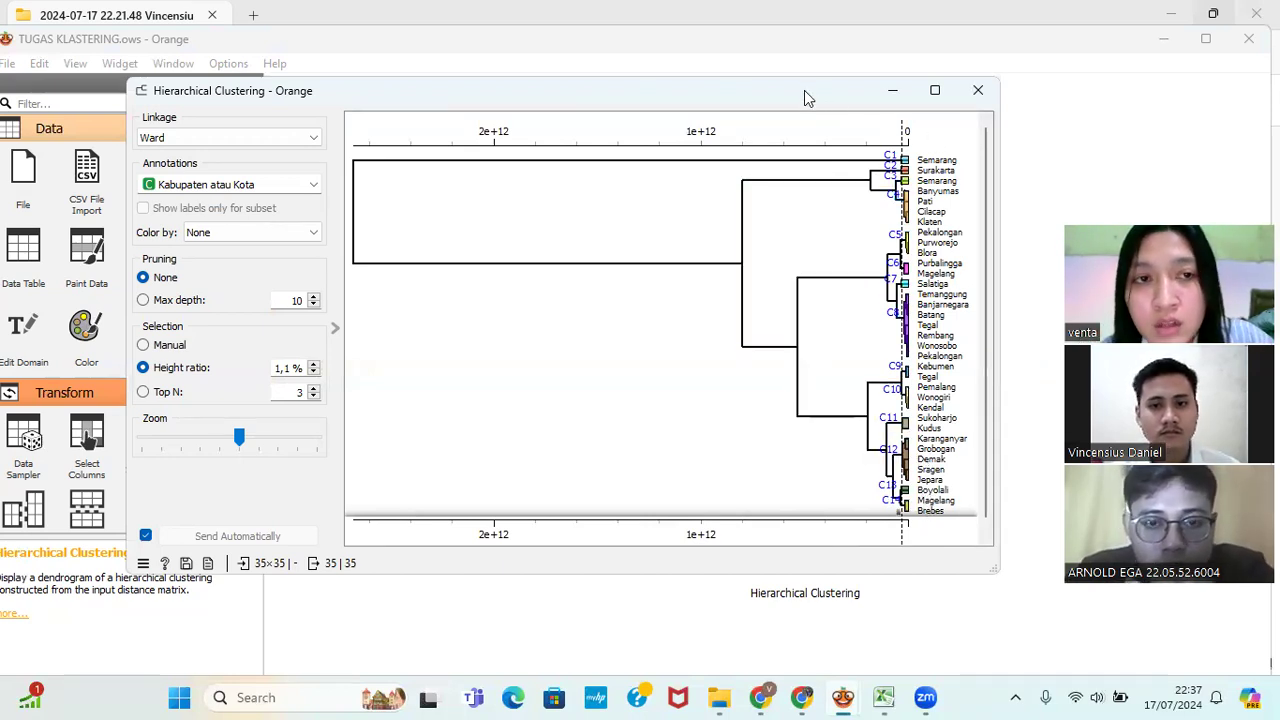
drag(808, 96, 866, 96)
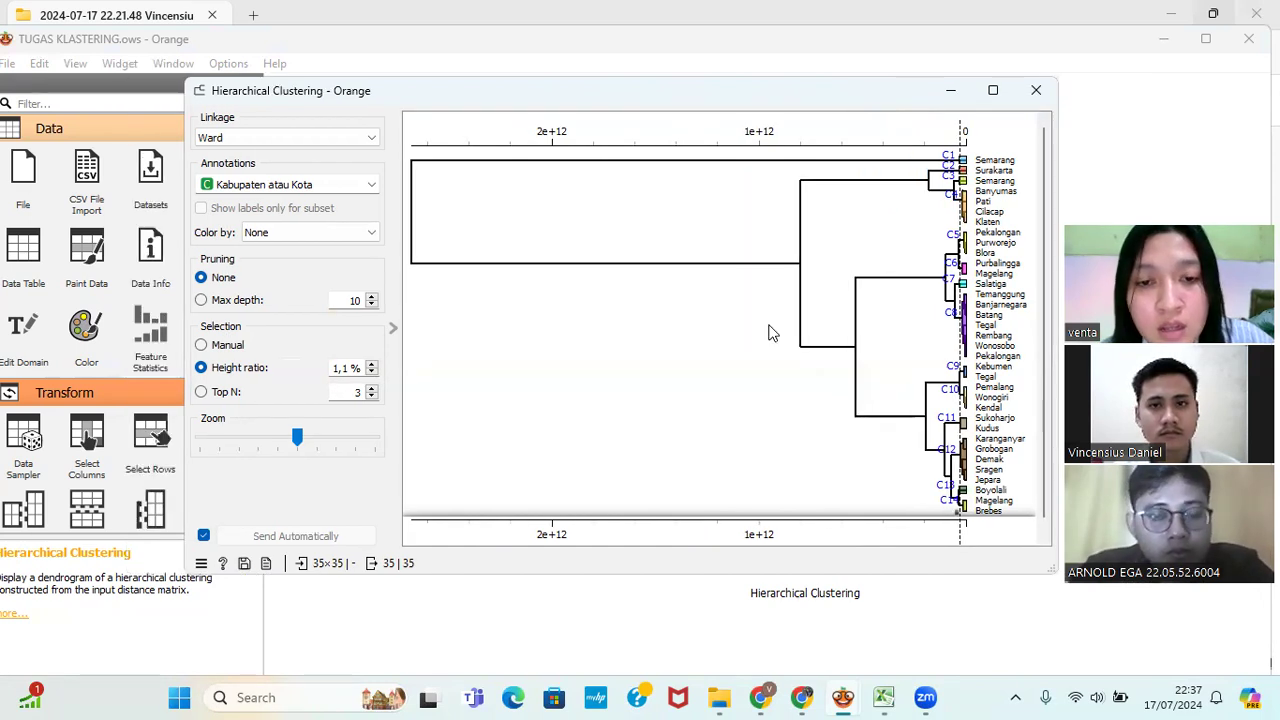
click(1026, 93)
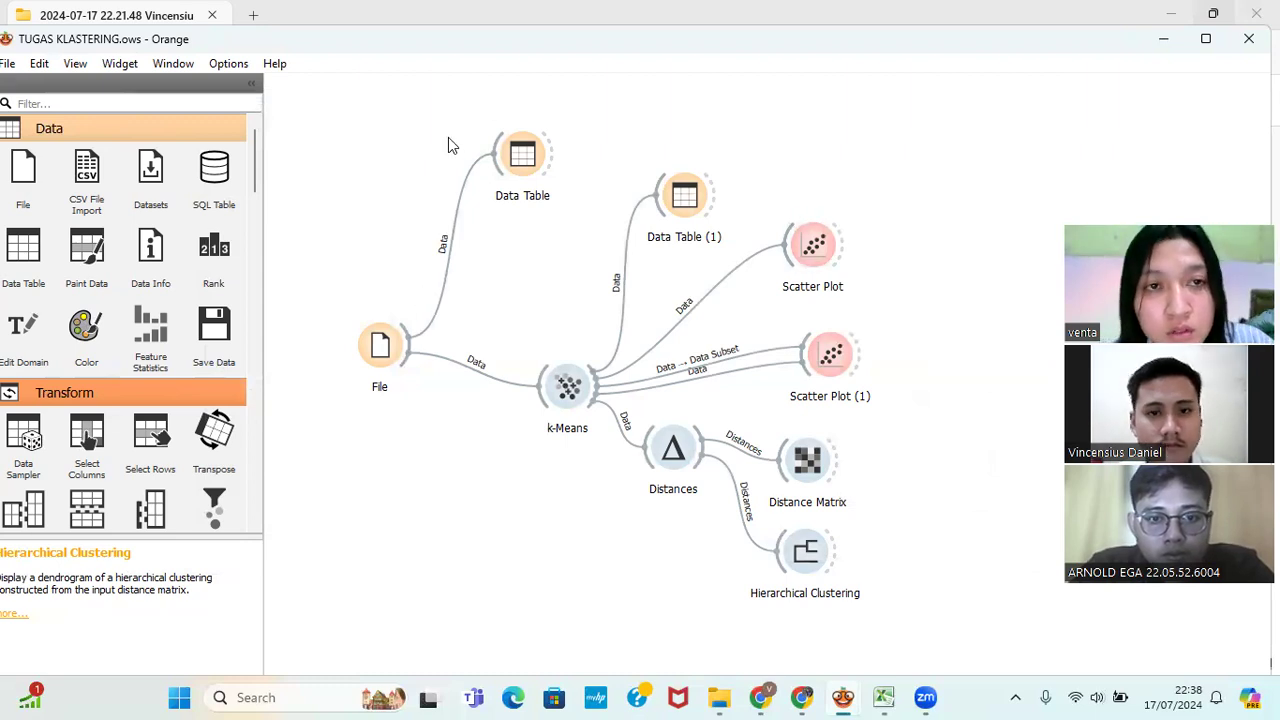
click(1206, 38)
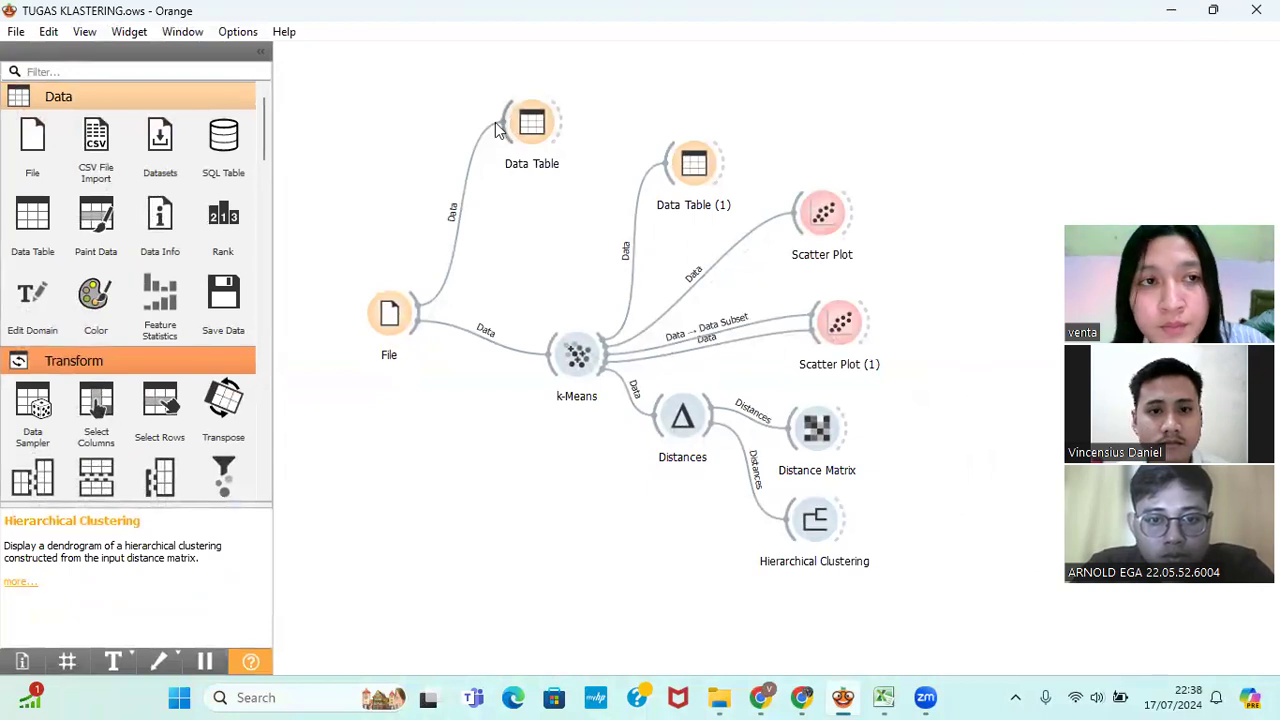